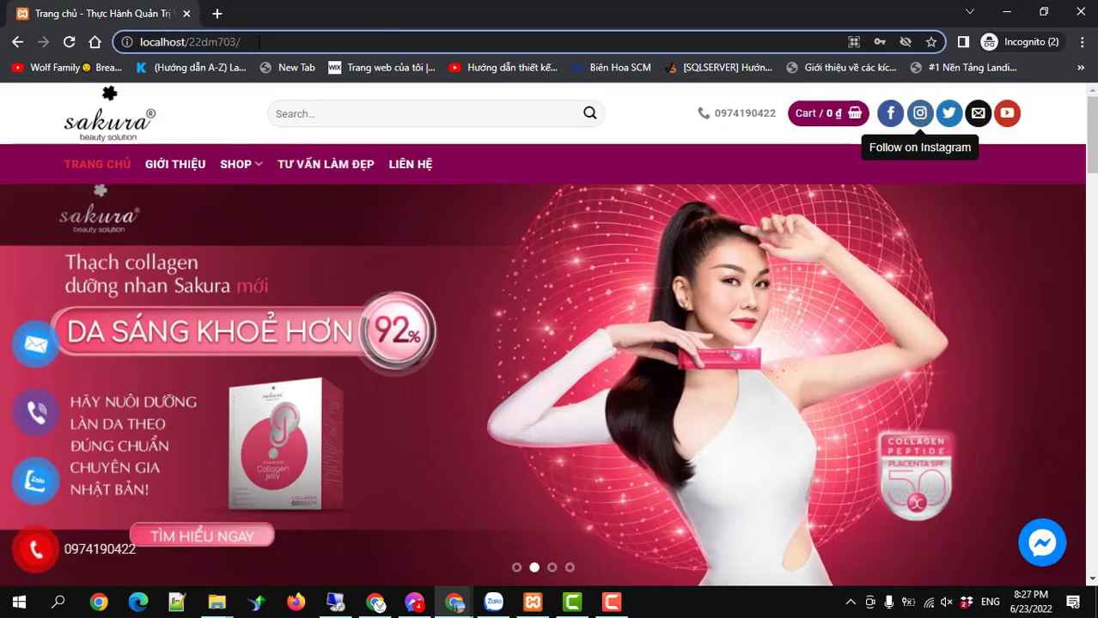
- Load the site's admin dashboard at localhost/22dm703/wp-admin and open the list of all pages
type("wp")
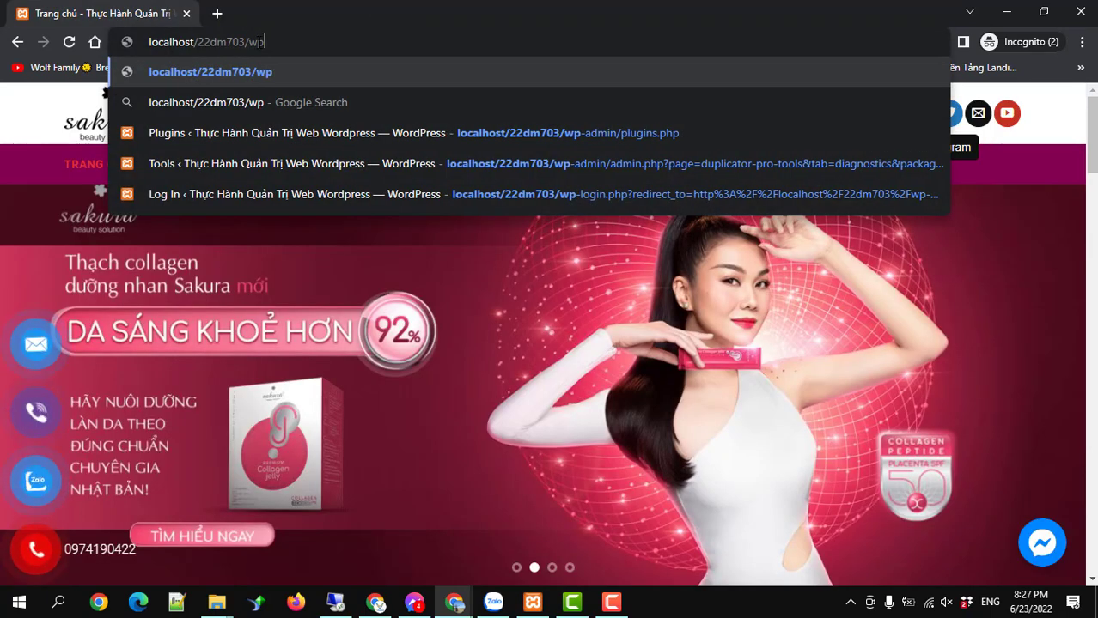
type("-admin")
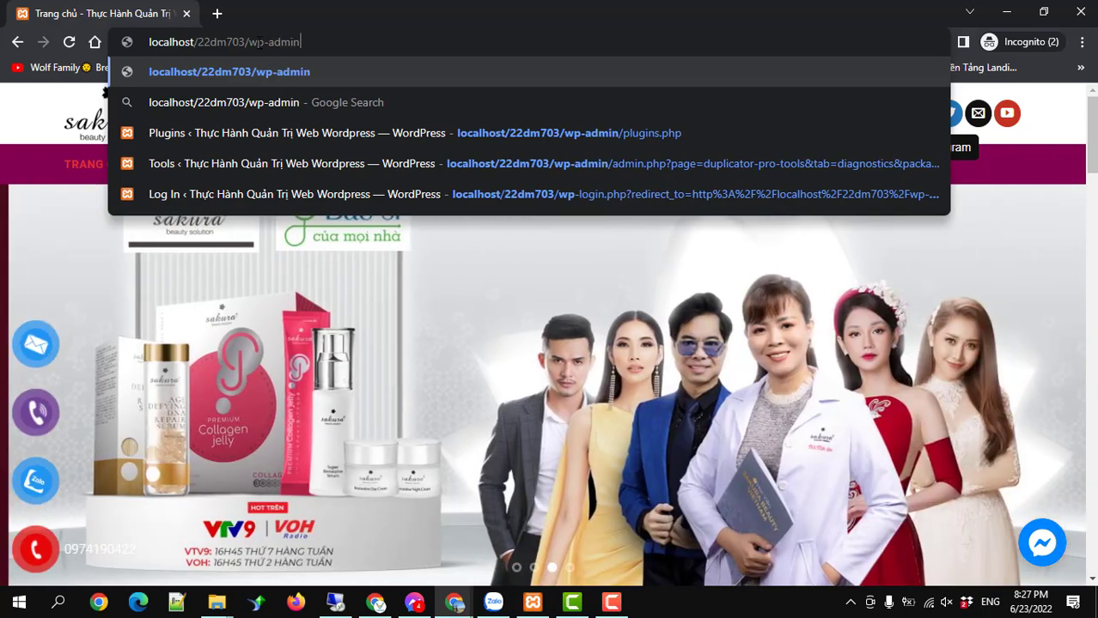
key("Return")
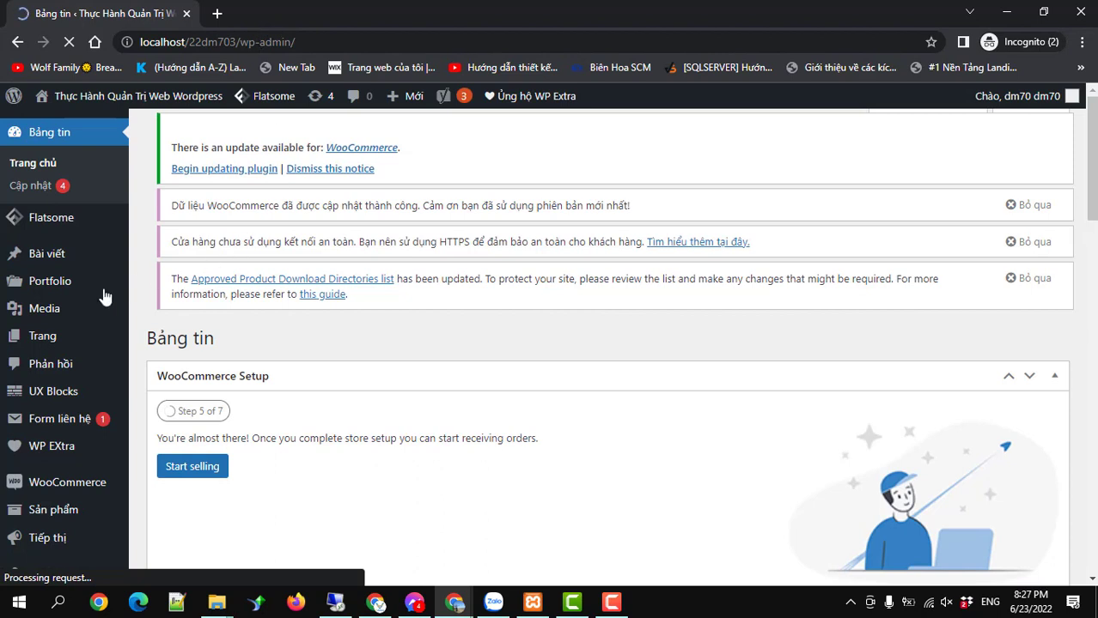
left_click(50, 338)
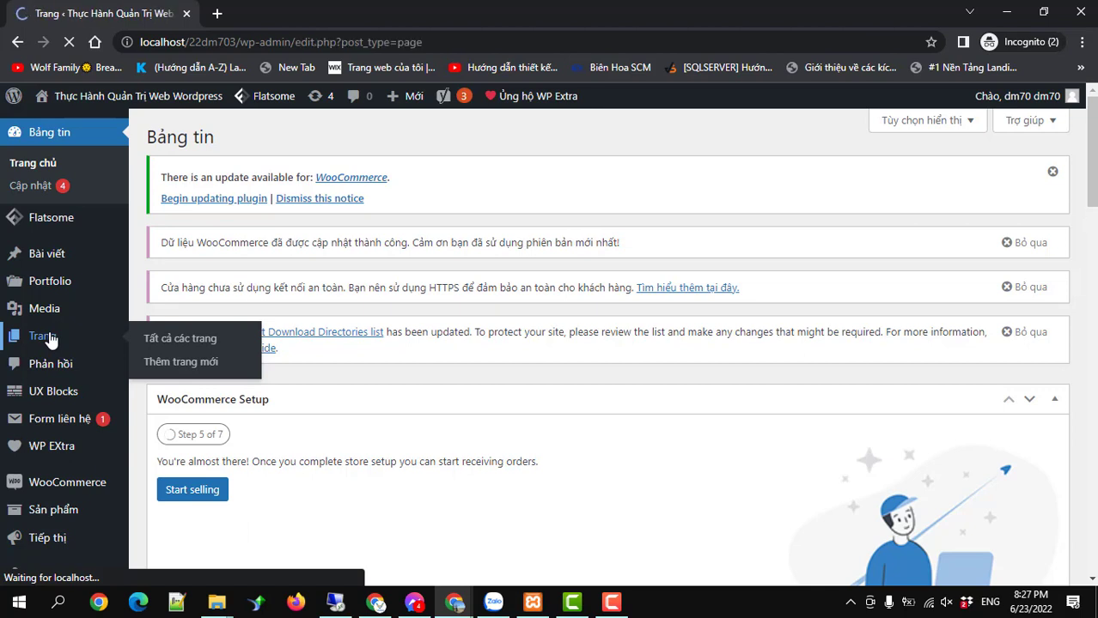
- Look through the list of existing pages on the site
scroll(606, 372, "down", 1)
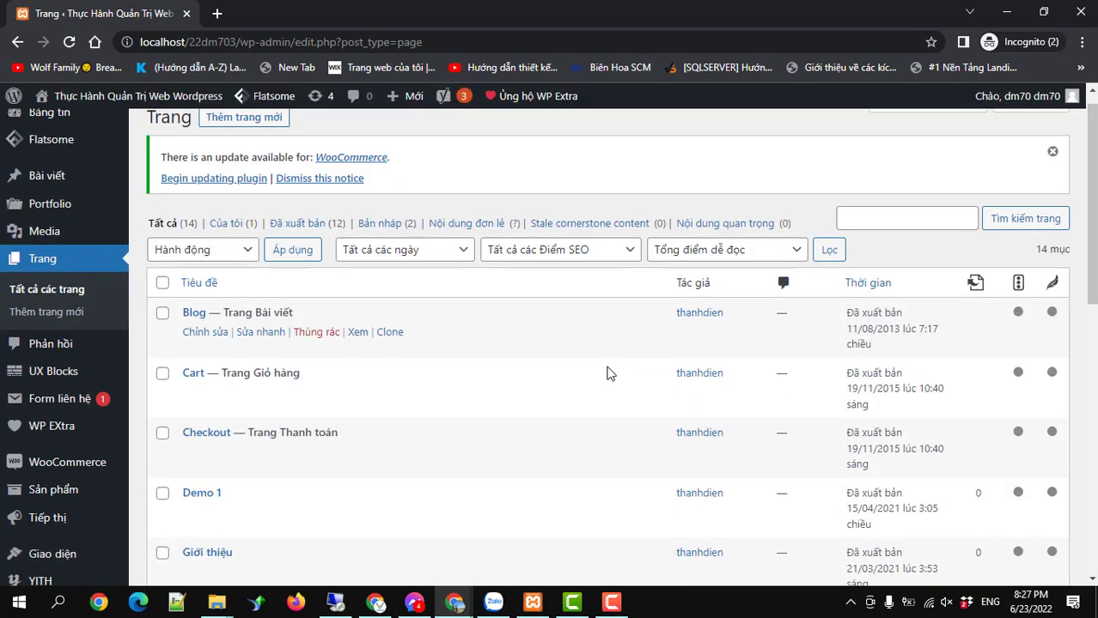
scroll(350, 321, "down", 8)
scroll(345, 350, "up", 8)
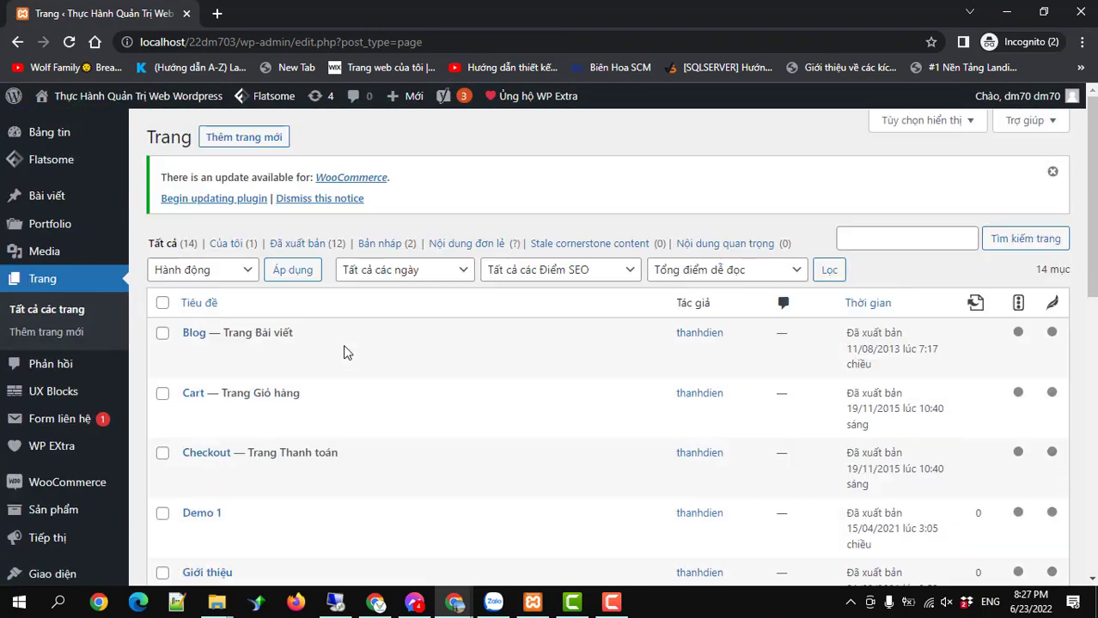
mouse_move(344, 341)
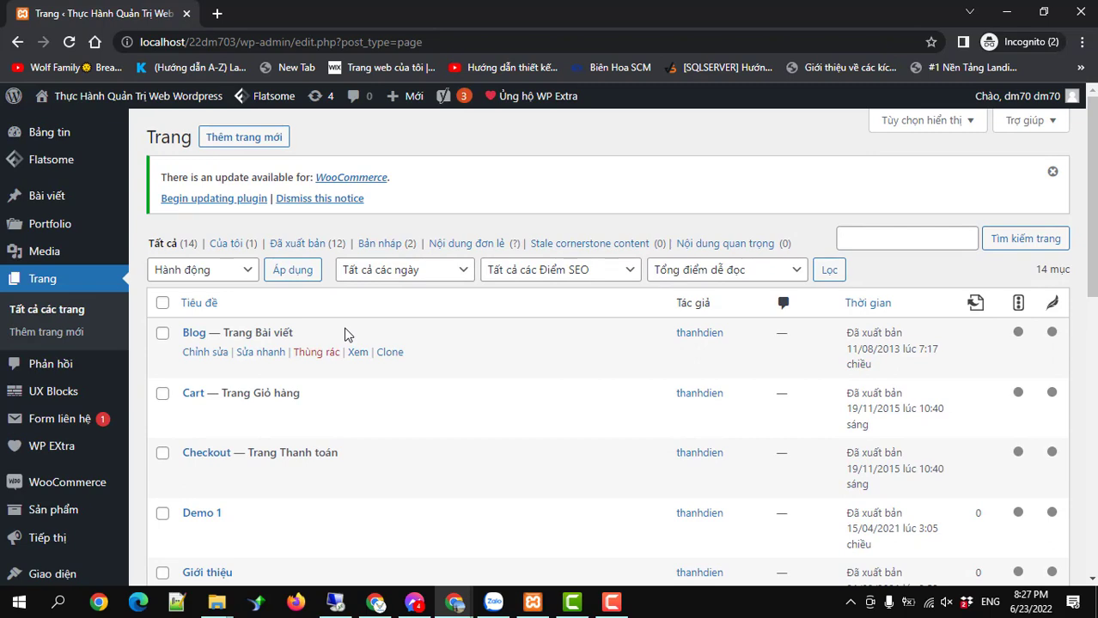
scroll(346, 335, "down", 4)
scroll(345, 335, "up", 3)
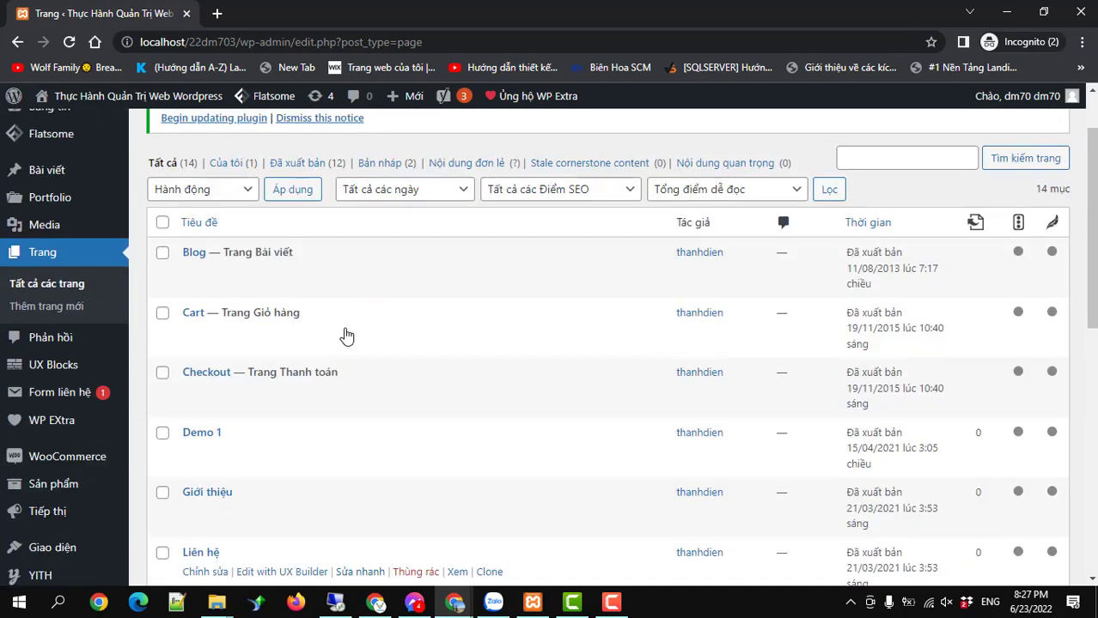
scroll(345, 335, "down", 4)
scroll(345, 335, "down", 2)
scroll(345, 335, "up", 6)
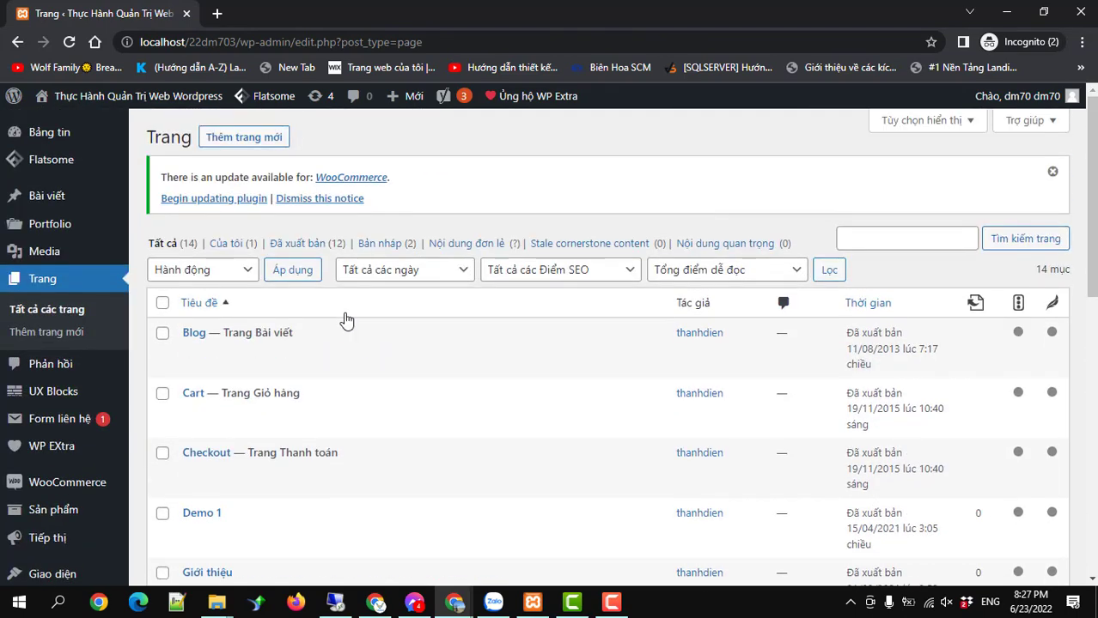
scroll(345, 319, "down", 1)
scroll(345, 318, "up", 1)
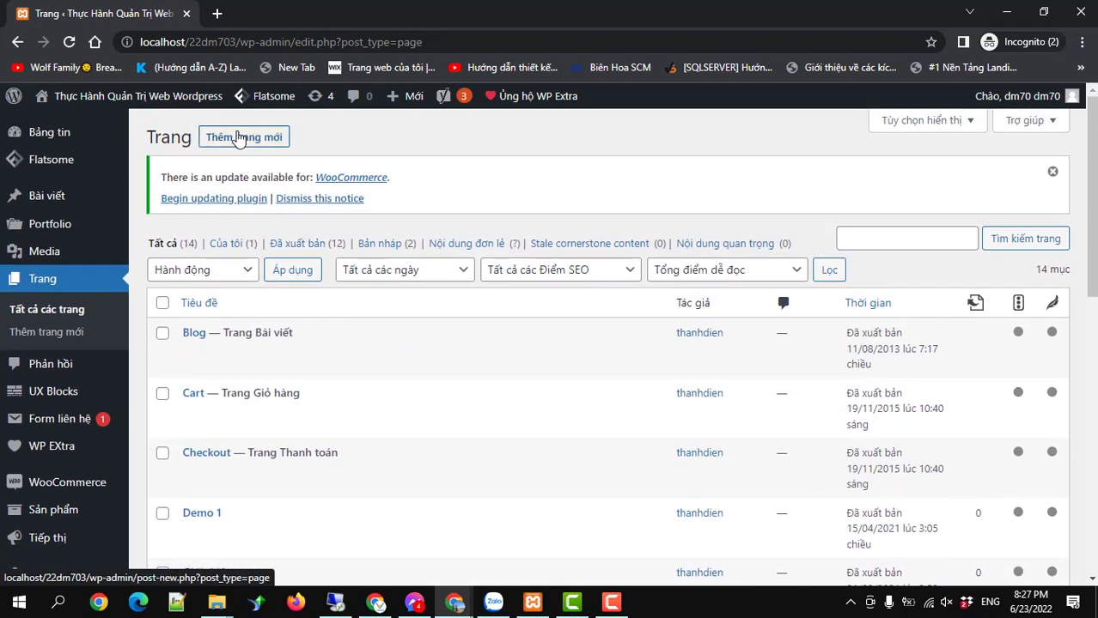
- Create a new page and give it the title "Trang chủ mới"
left_click(239, 139)
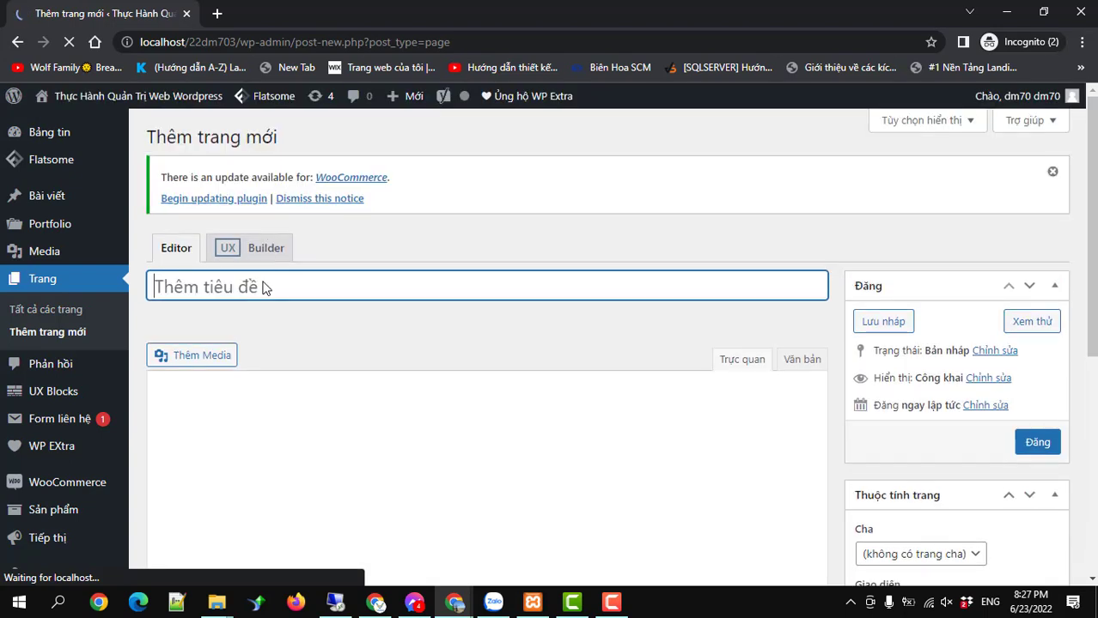
type("Tran")
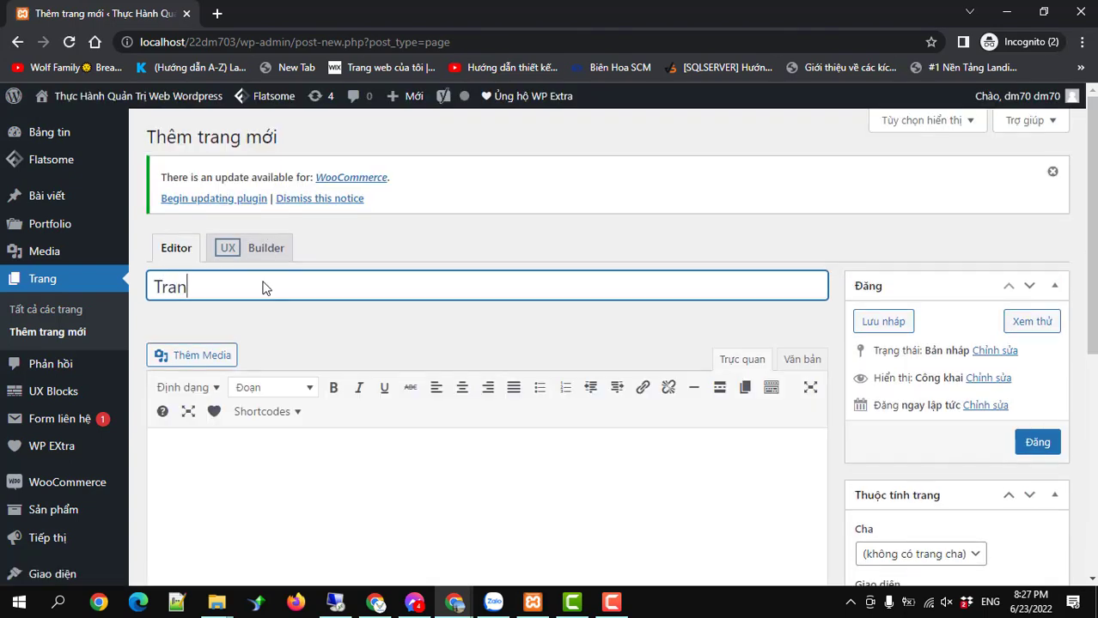
type("g chu moới")
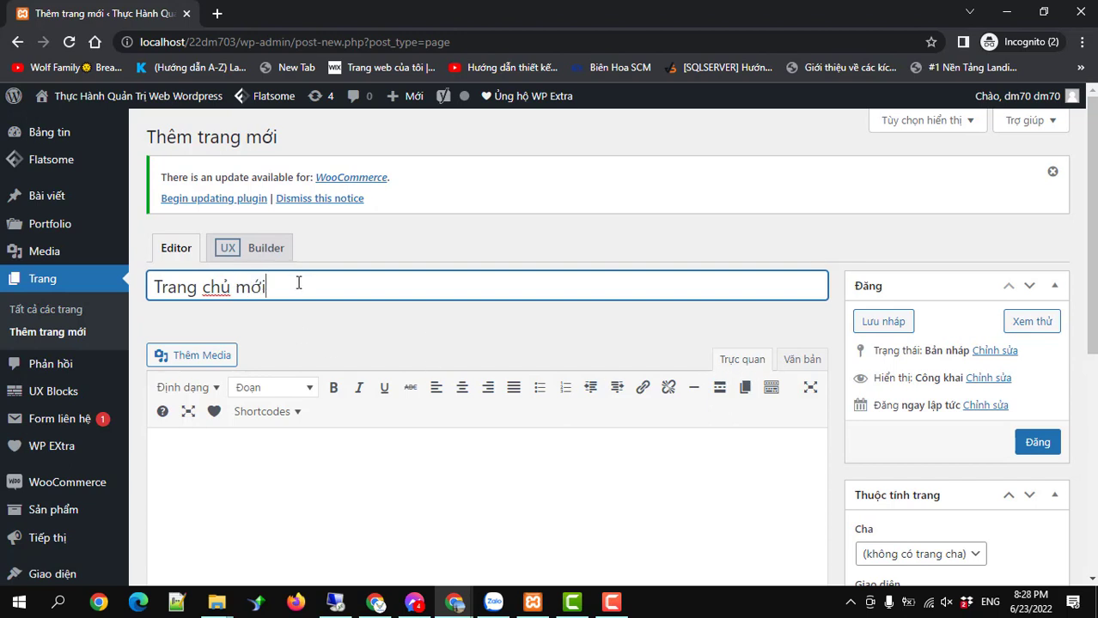
key("shift+Left")
key("shift+Left")
key("shift+Left")
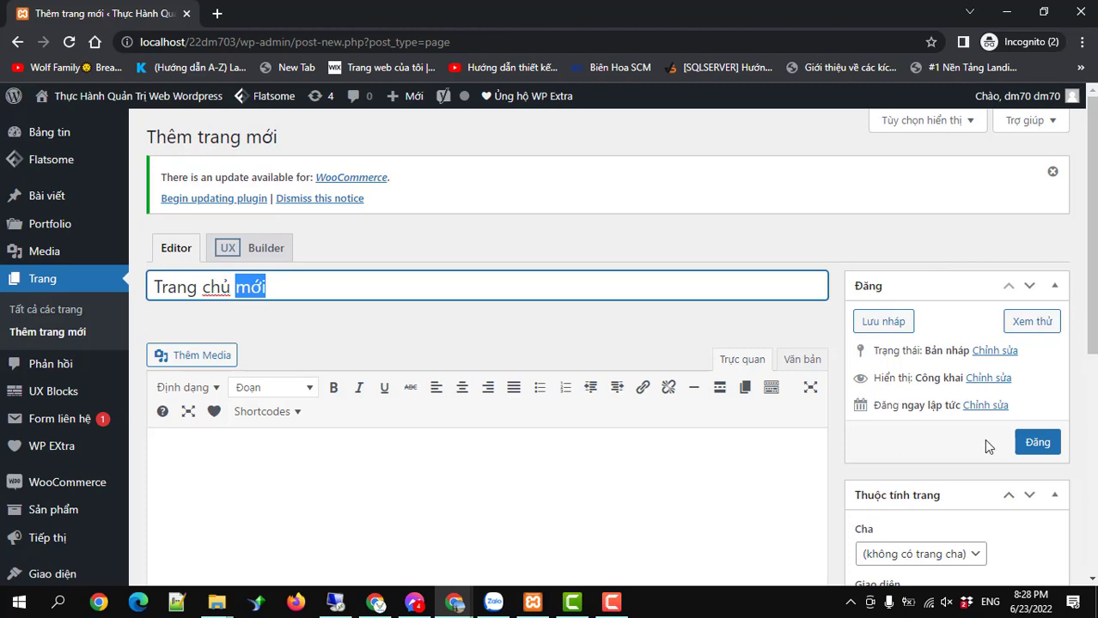
- Set the new page's template to "Page - Full Width" and publish the page
scroll(984, 439, "down", 3)
scroll(1012, 409, "up", 3)
scroll(1035, 441, "down", 4)
scroll(982, 447, "down", 1)
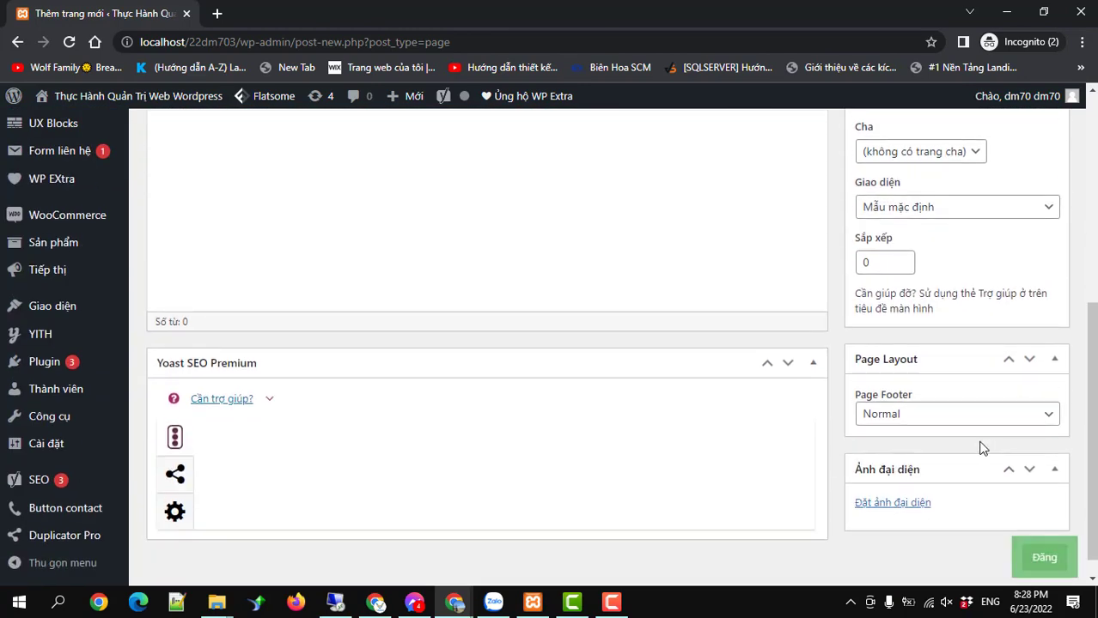
scroll(969, 410, "down", 1)
scroll(959, 395, "up", 2)
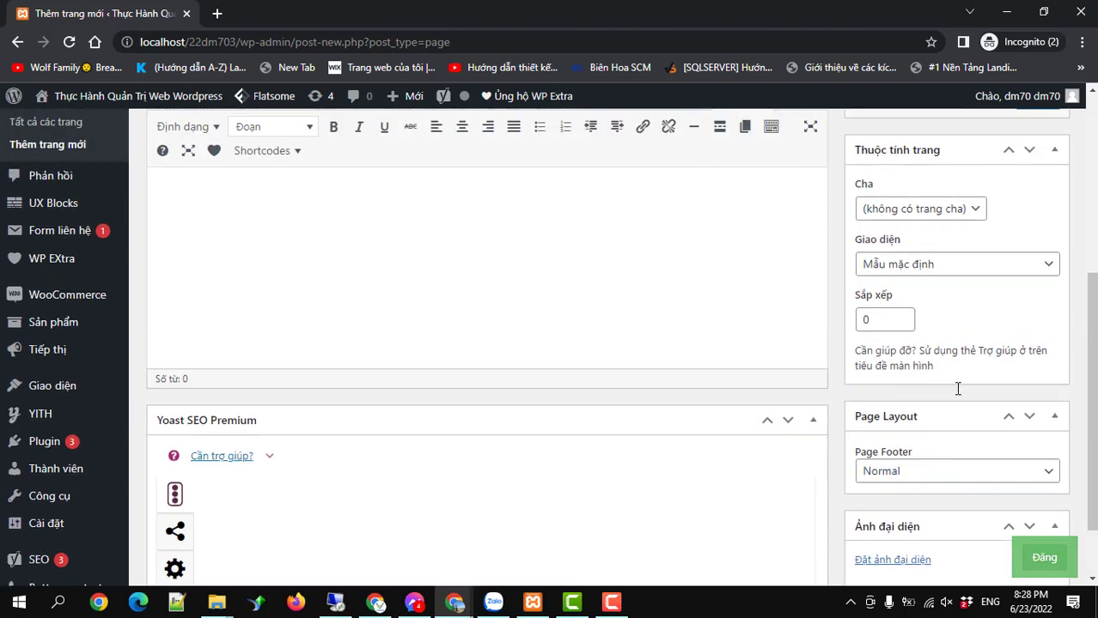
left_click(924, 344)
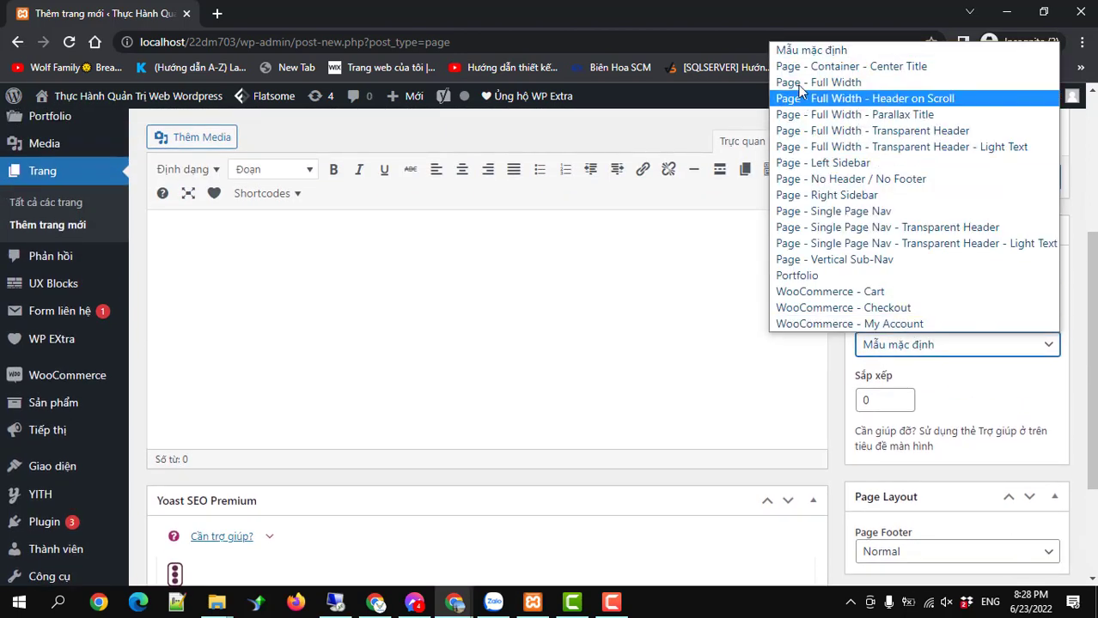
left_click(820, 82)
left_click(1022, 182)
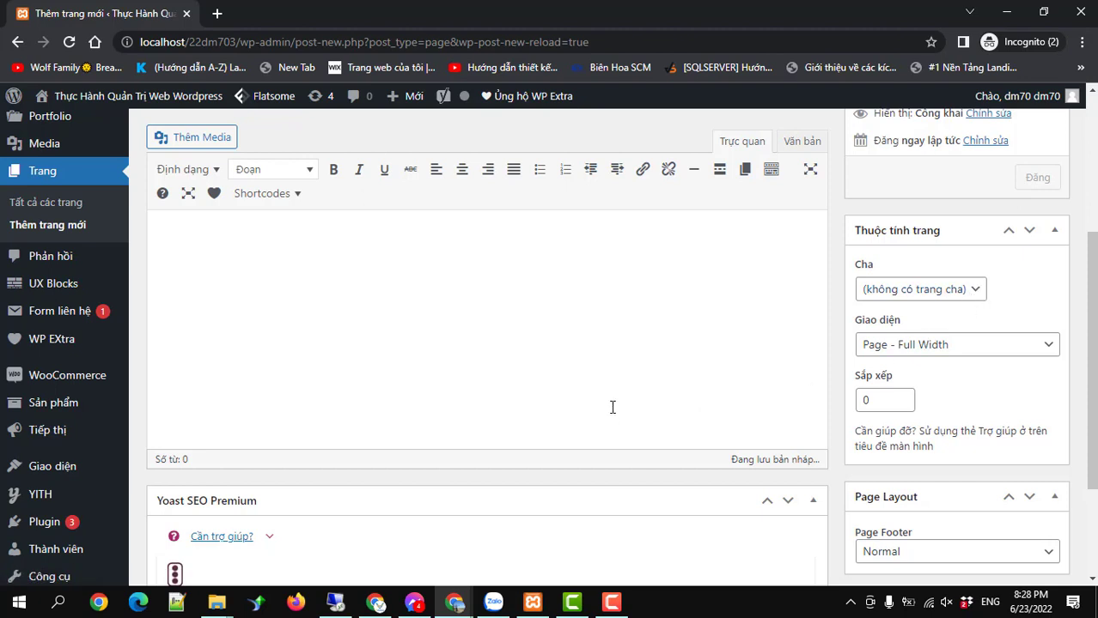
scroll(612, 407, "up", 1)
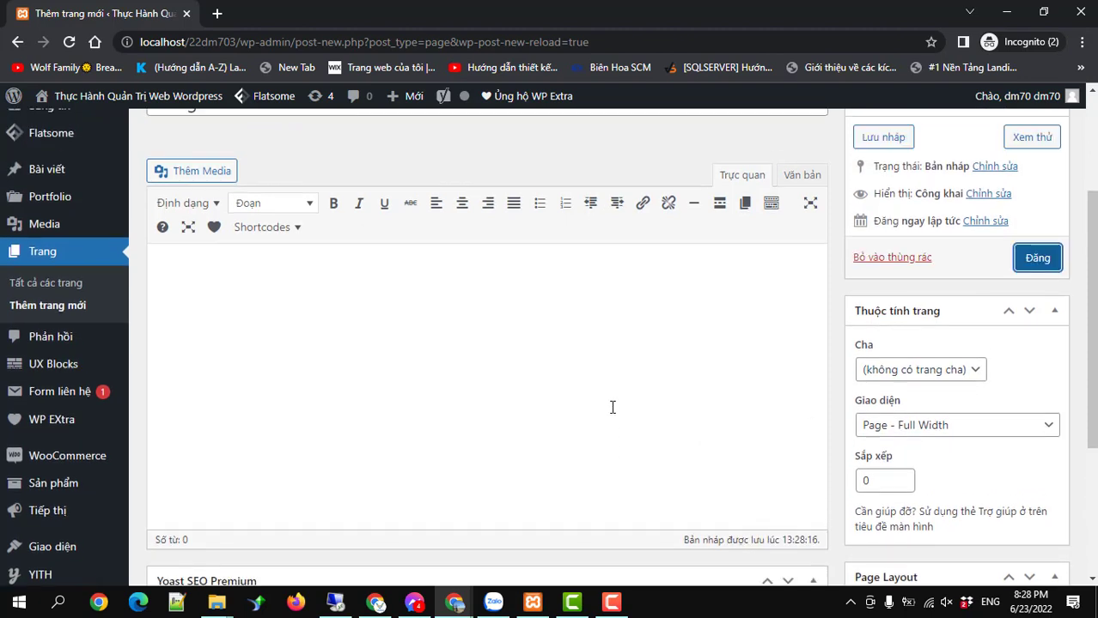
left_click(1045, 261)
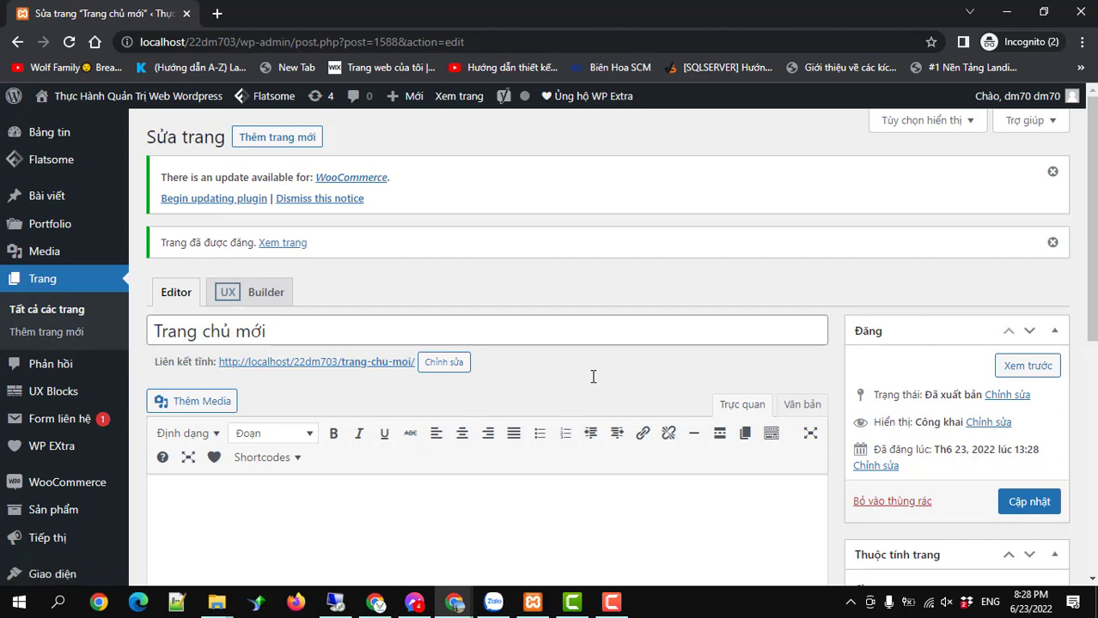
- Open a blank form for another new page and return to the list of all pages
left_click(275, 139)
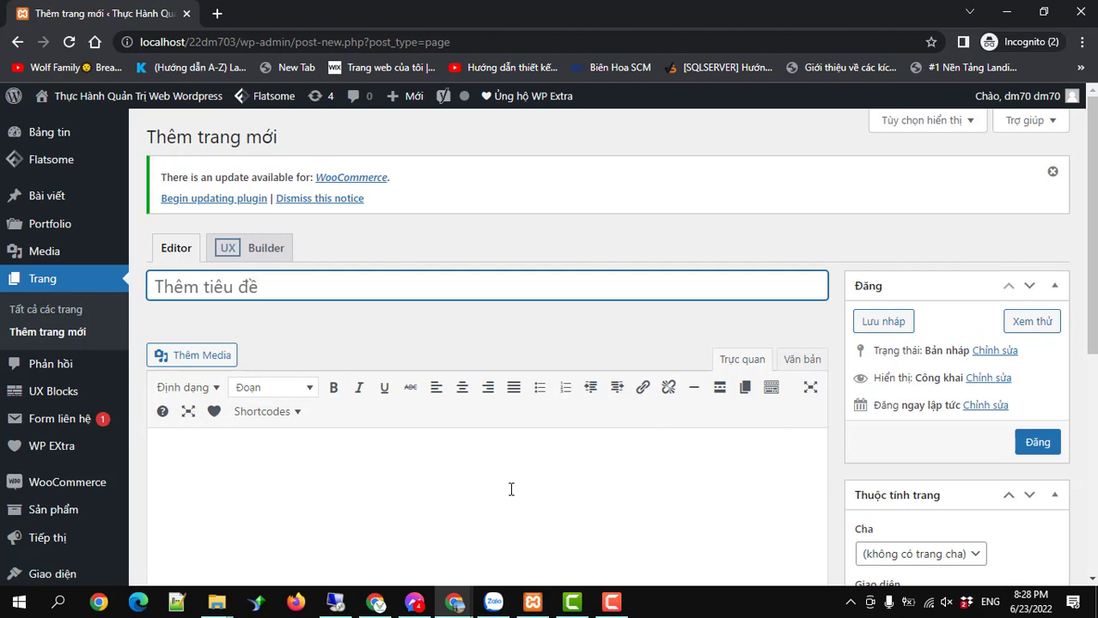
left_click(44, 284)
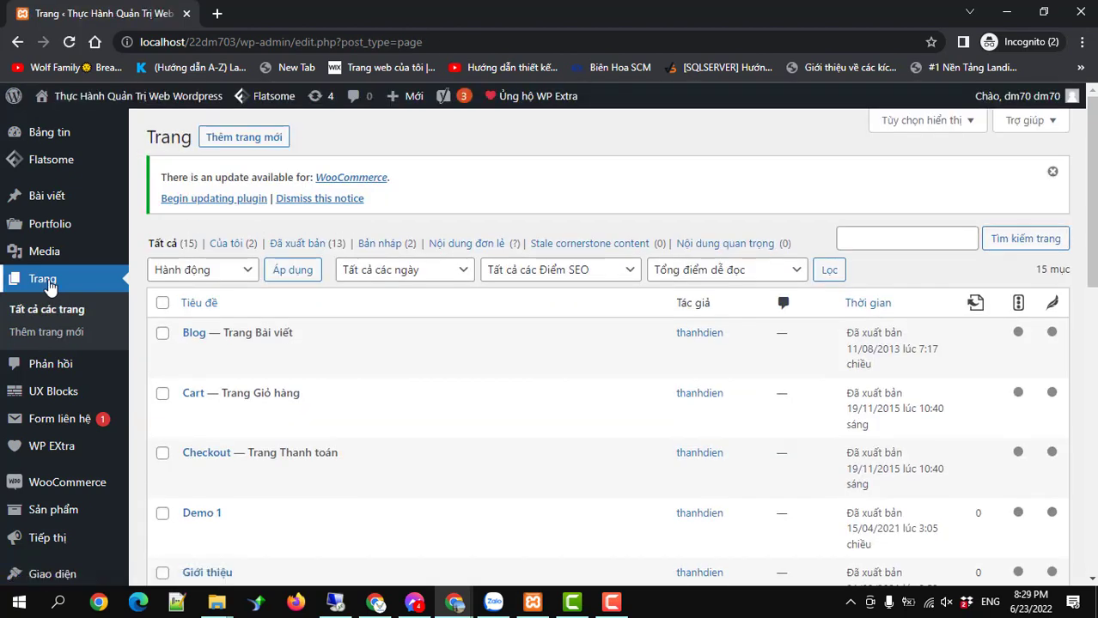
- Add a post category named "Tư vấn kỹ thuật" without a parent category
mouse_move(47, 219)
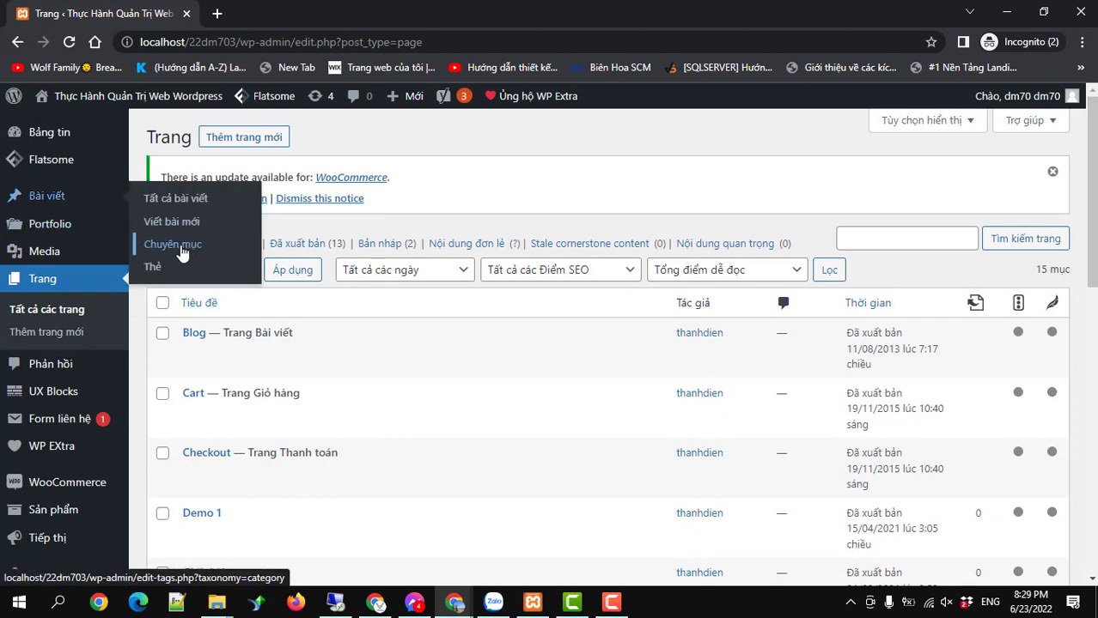
left_click(180, 249)
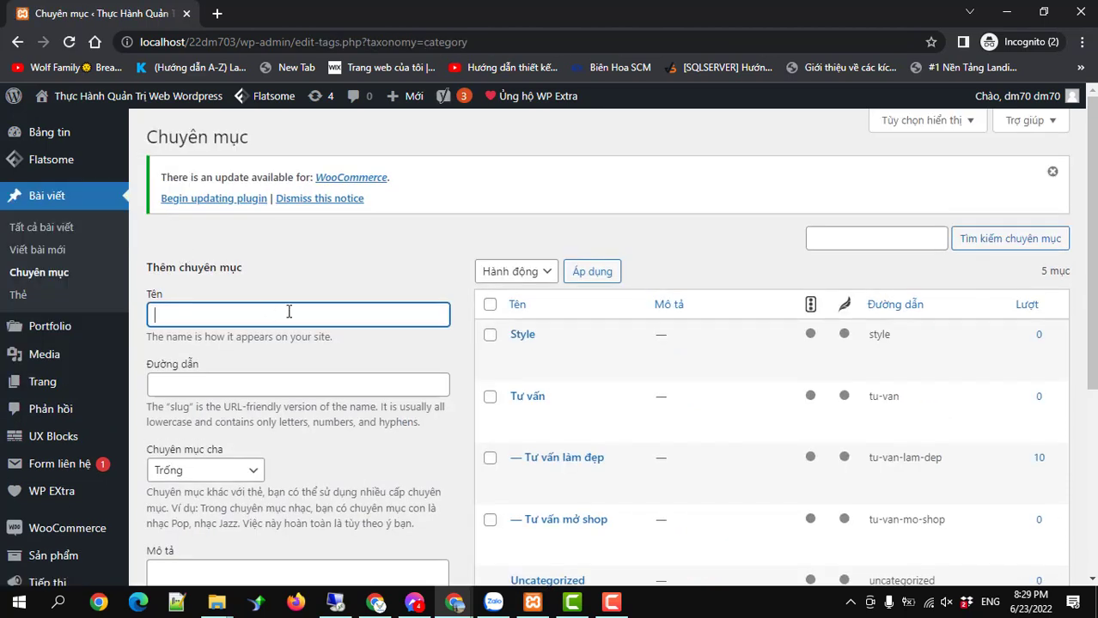
type("Tuw vaans kyx thuaatj")
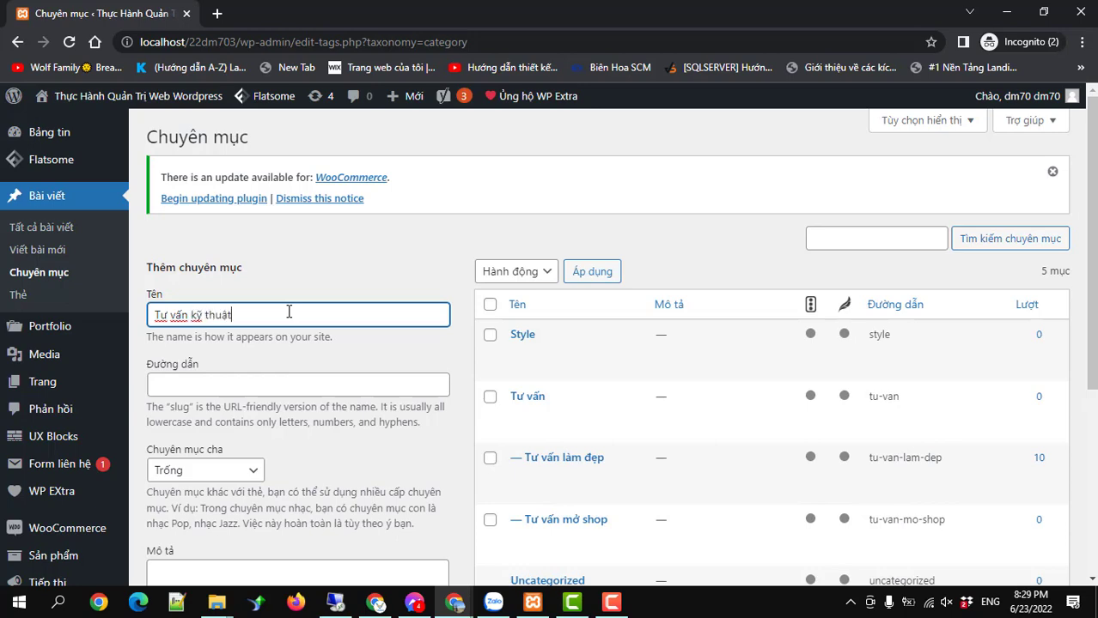
scroll(301, 326, "down", 5)
left_click(207, 392)
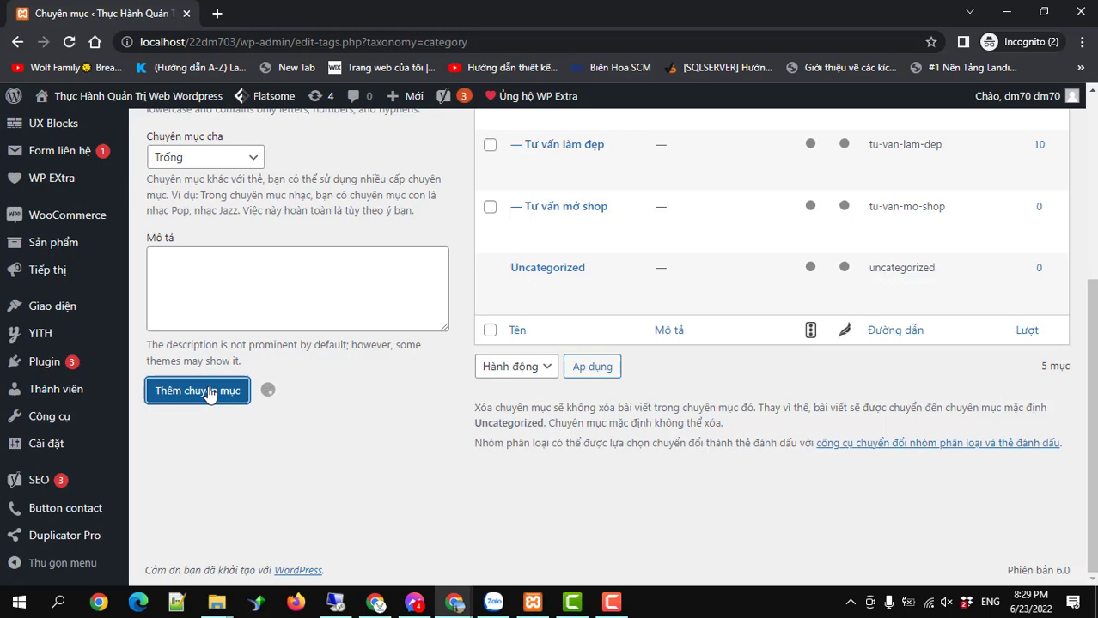
- Add a post category named "Hướng dẫn sử dụng" with "Tư vấn kỹ thuật" as its parent
scroll(208, 391, "up", 3)
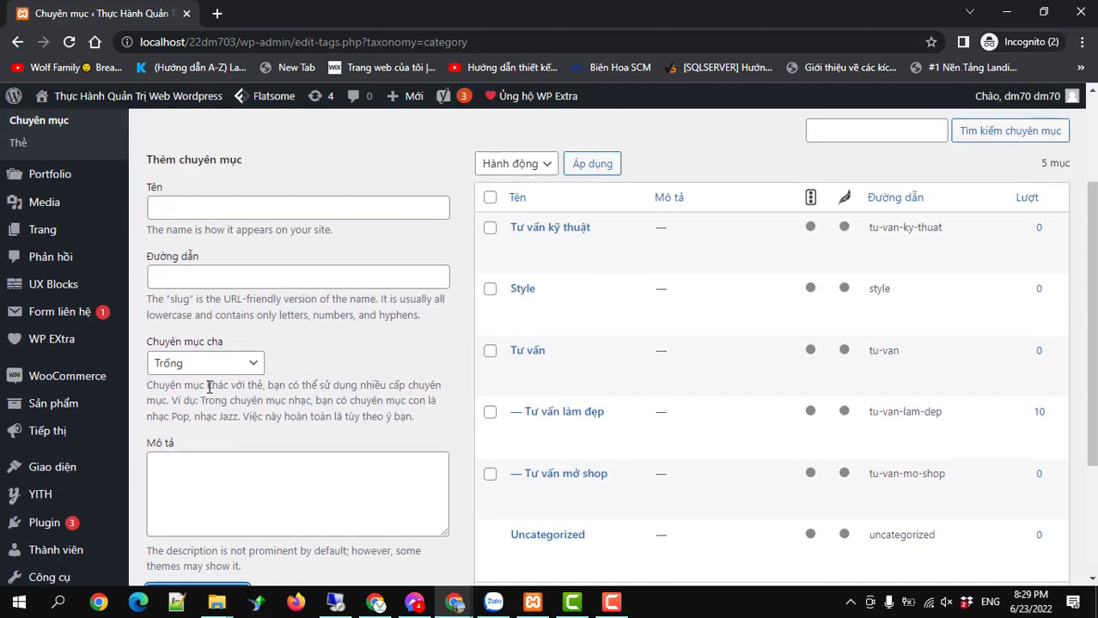
left_click(210, 206)
type("Hướng ")
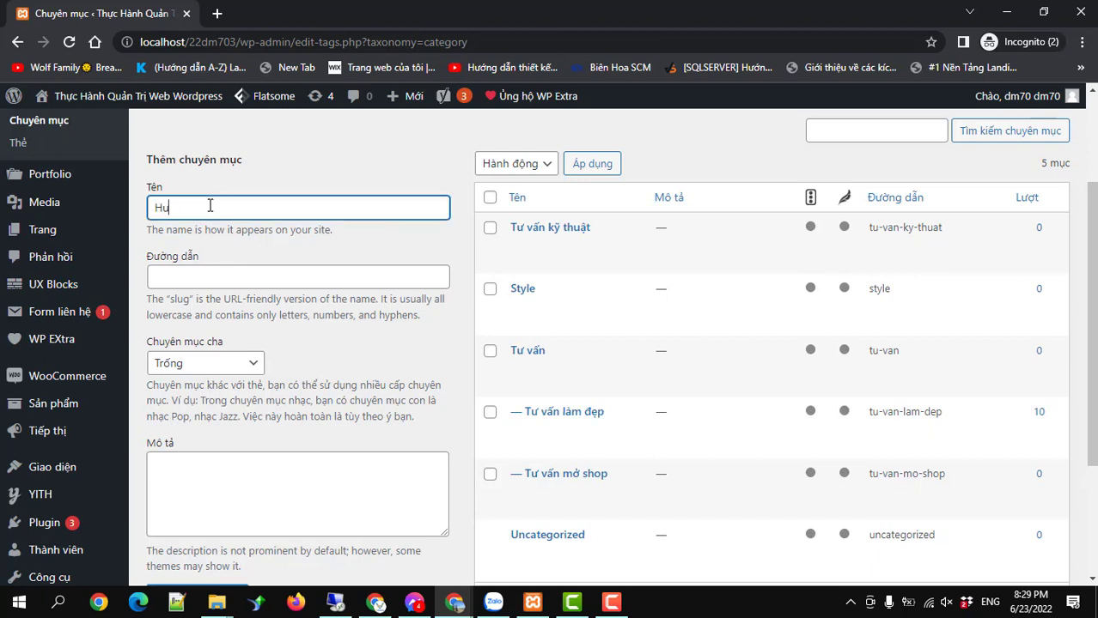
type("dan")
type(" su")
type("ử dung sản")
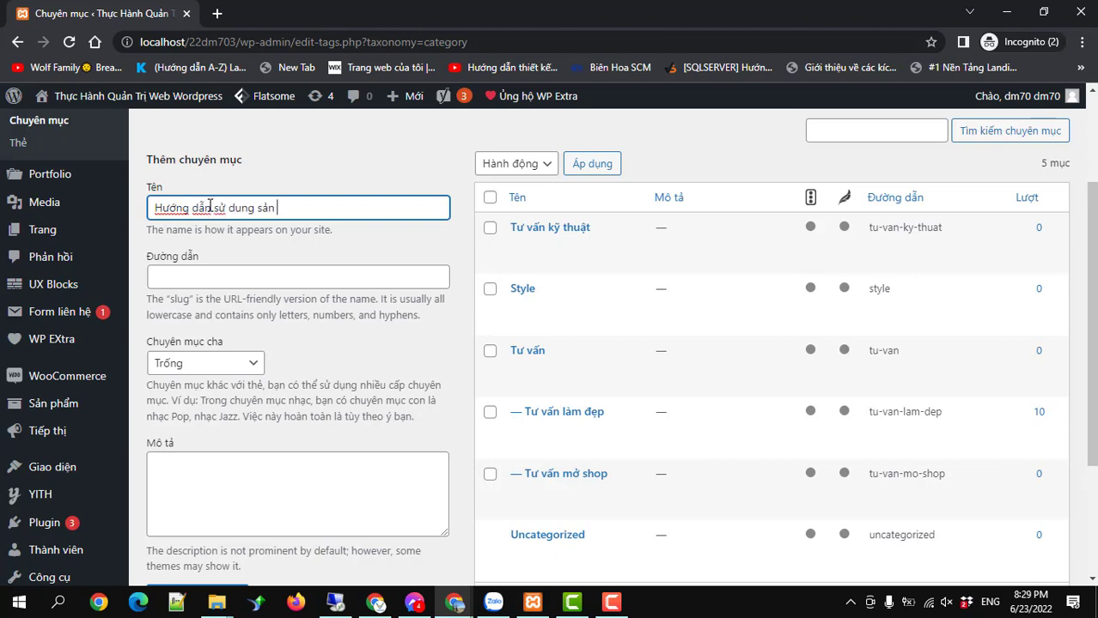
key("BackSpace")
key("BackSpace")
key("BackSpace")
key("BackSpace")
key("BackSpace")
left_click(187, 367)
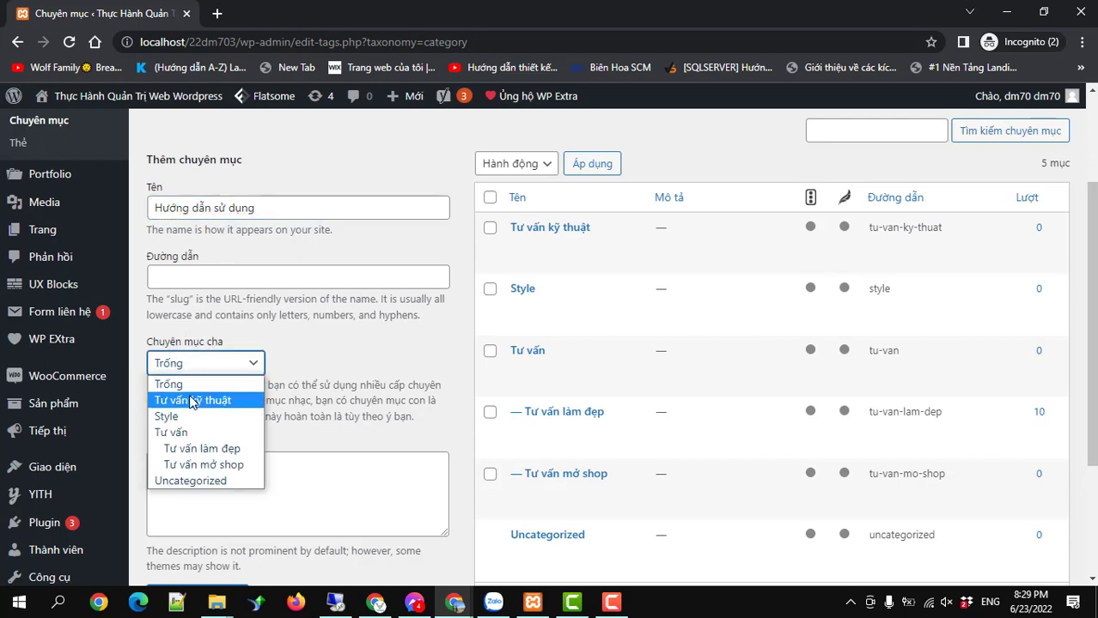
left_click(194, 398)
scroll(269, 446, "down", 3)
left_click(219, 412)
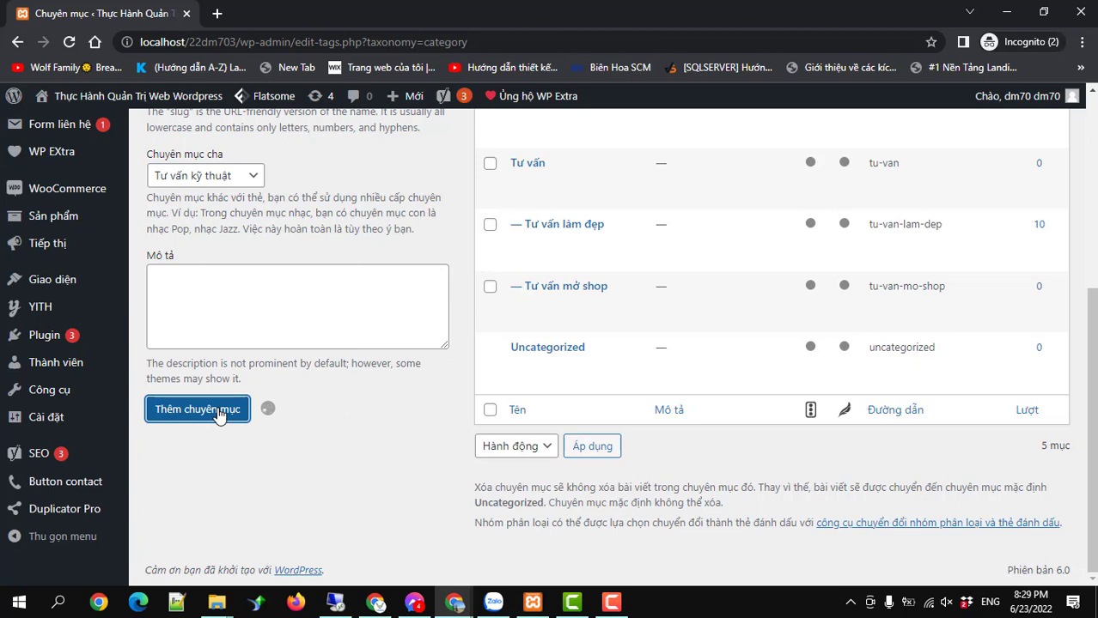
scroll(219, 414, "up", 3)
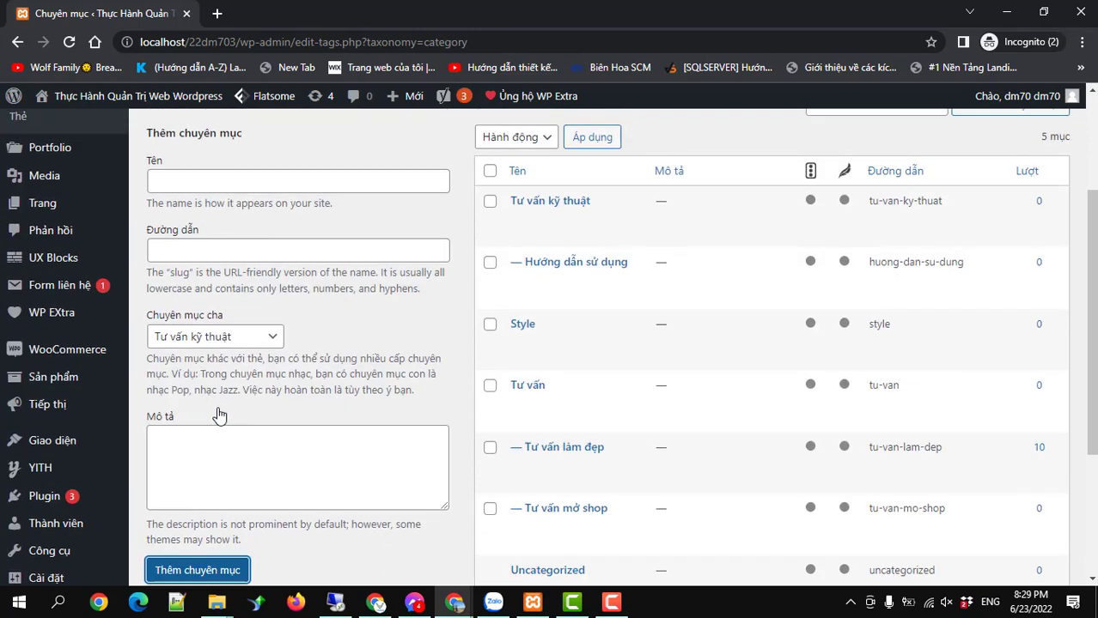
left_click(222, 186)
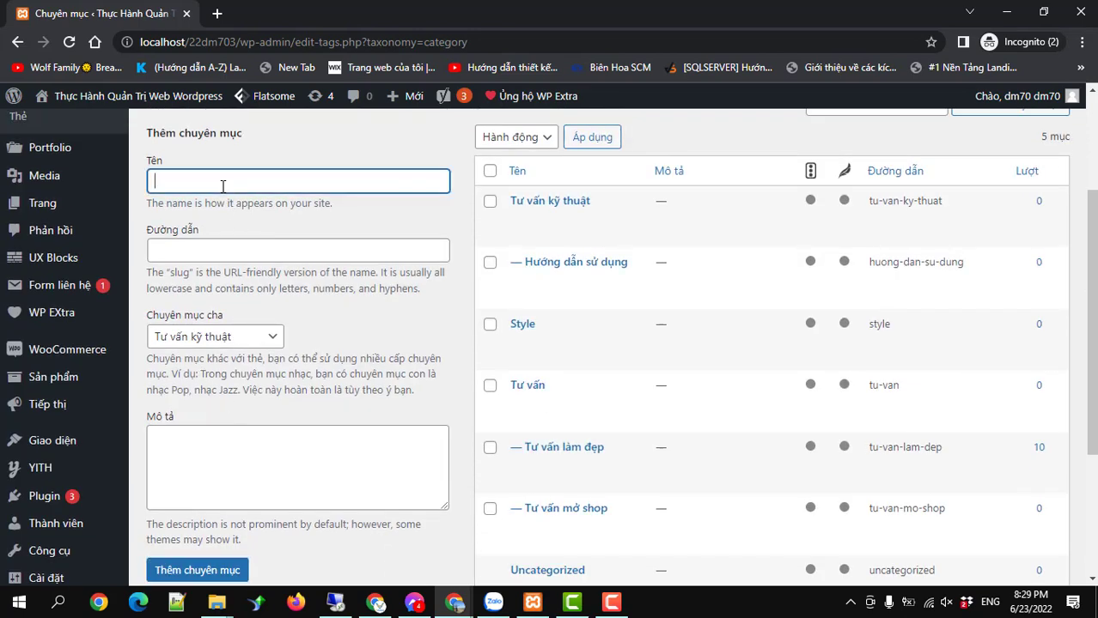
type("Tư vấn chon san")
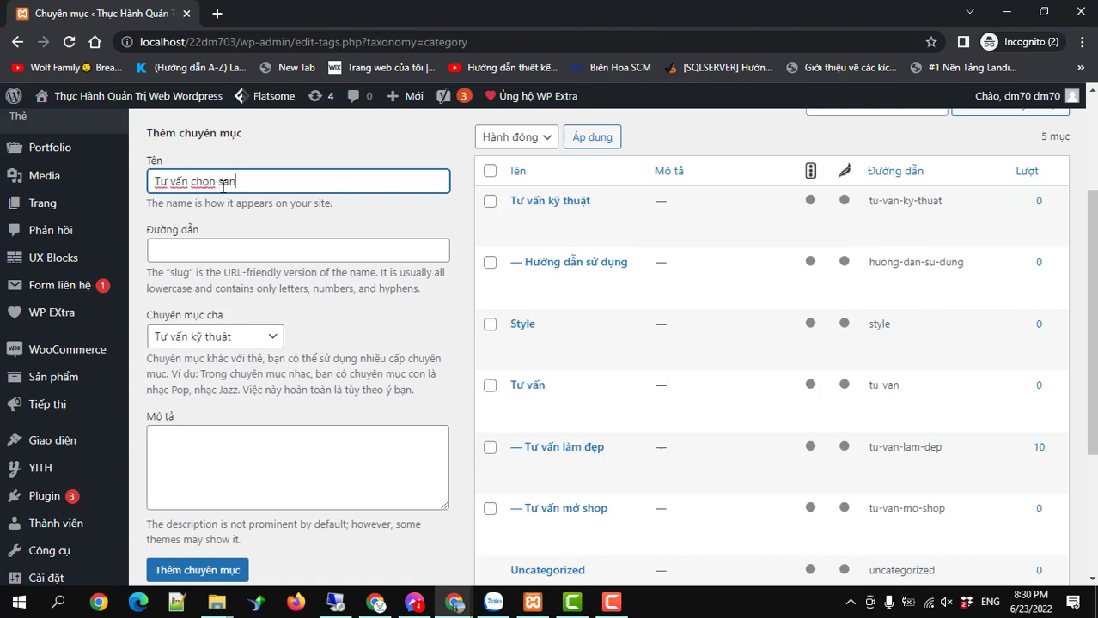
type("r")
key("BackSpace")
type("n ")
type("pham")
- Add a post category named "Đánh giá" with "Tư vấn kỹ thuật" as its parent
left_click_drag(272, 181, 143, 191)
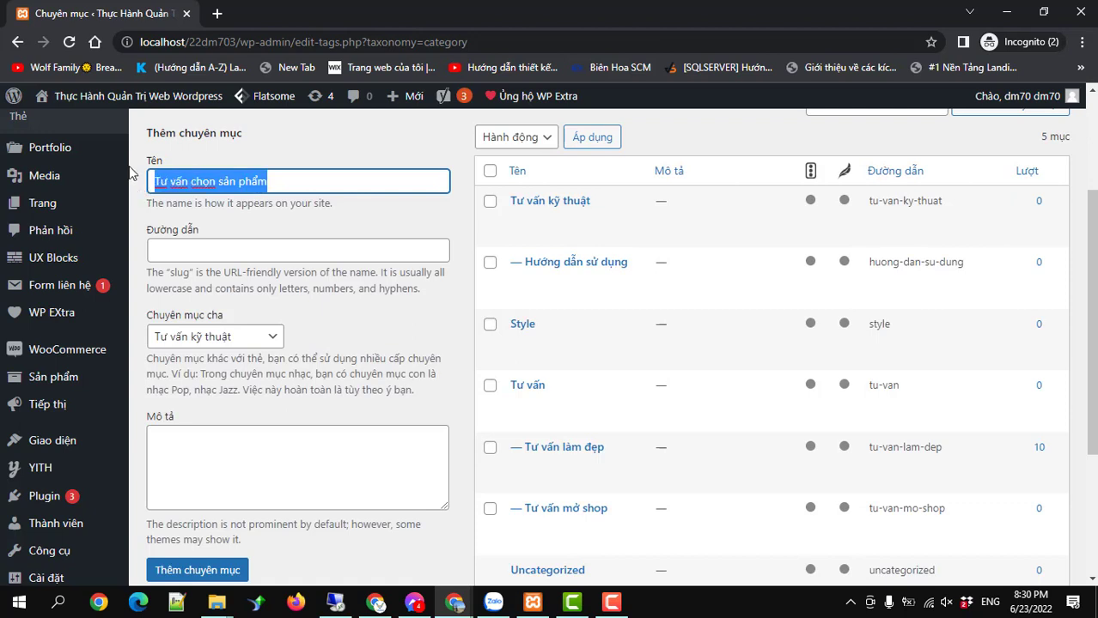
type("Danh")
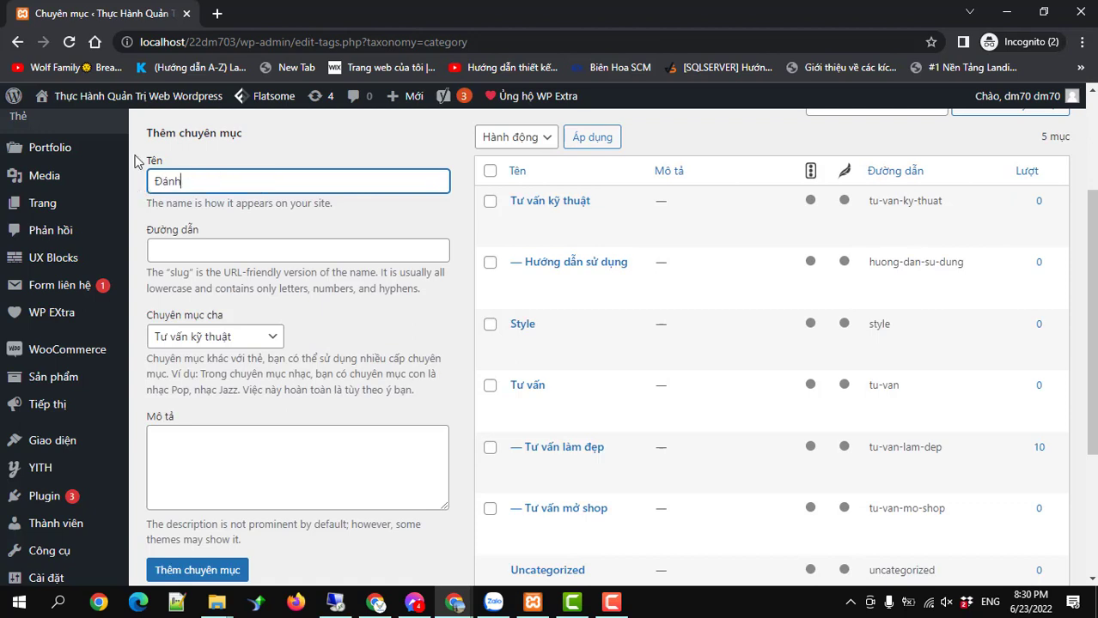
type(" giá")
left_click(240, 337)
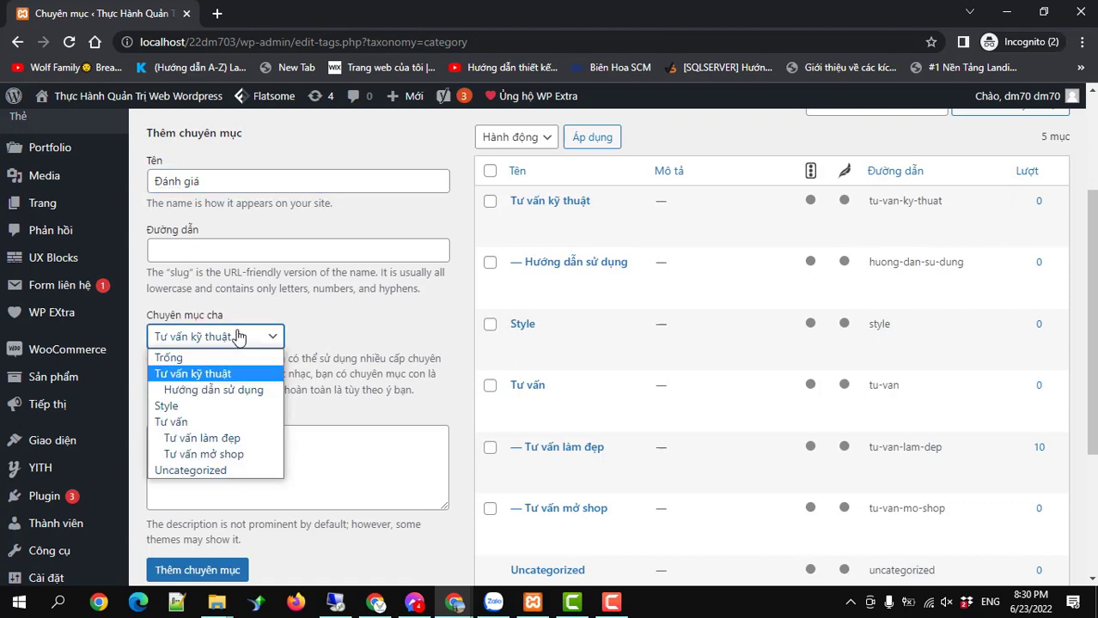
left_click(219, 374)
left_click(200, 571)
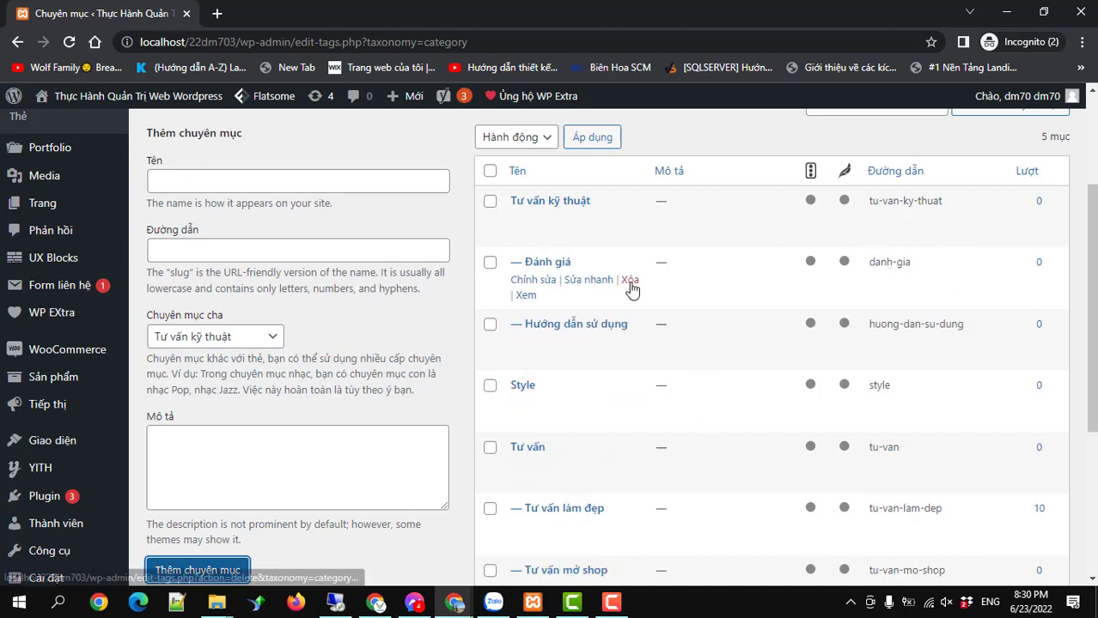
- Open the product categories page and look through the list of existing categories
mouse_move(65, 378)
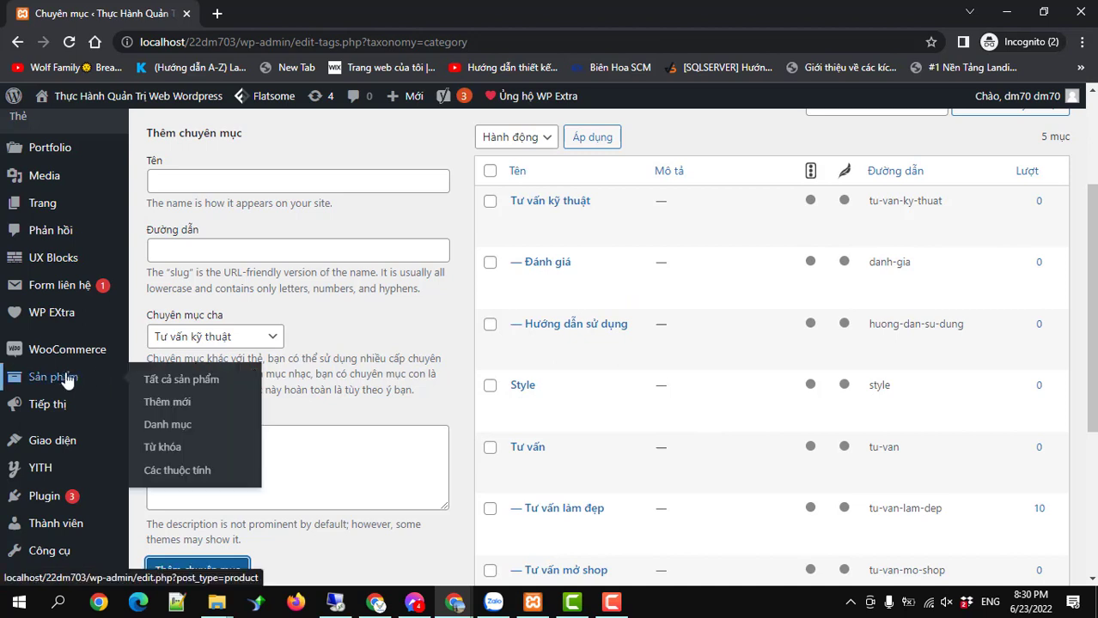
left_click(167, 429)
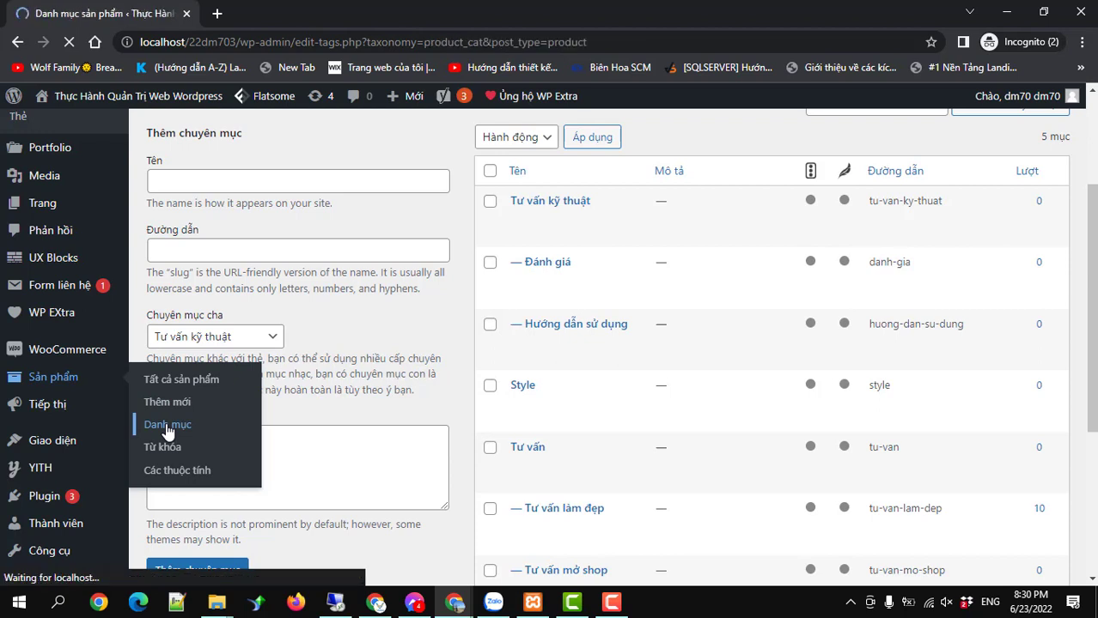
scroll(488, 360, "down", 2)
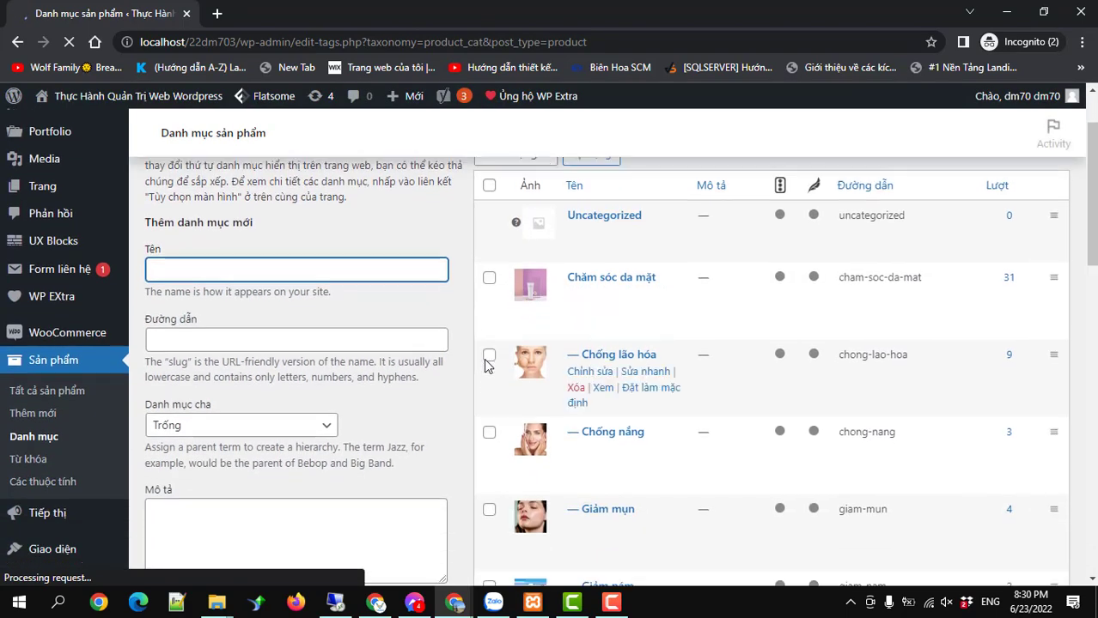
scroll(736, 355, "down", 10)
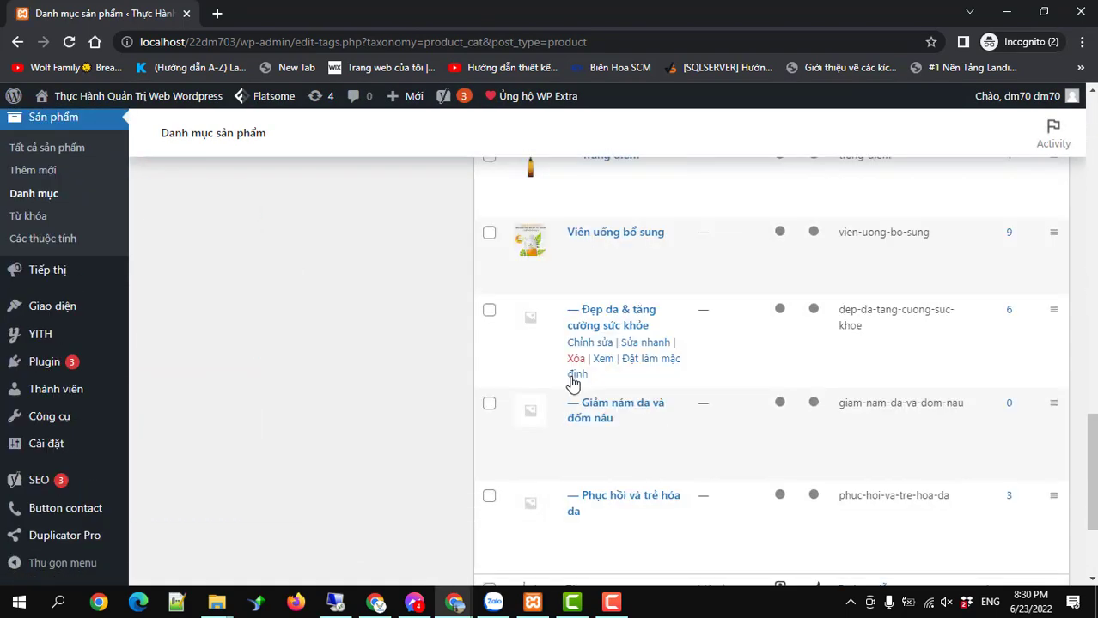
scroll(573, 383, "up", 15)
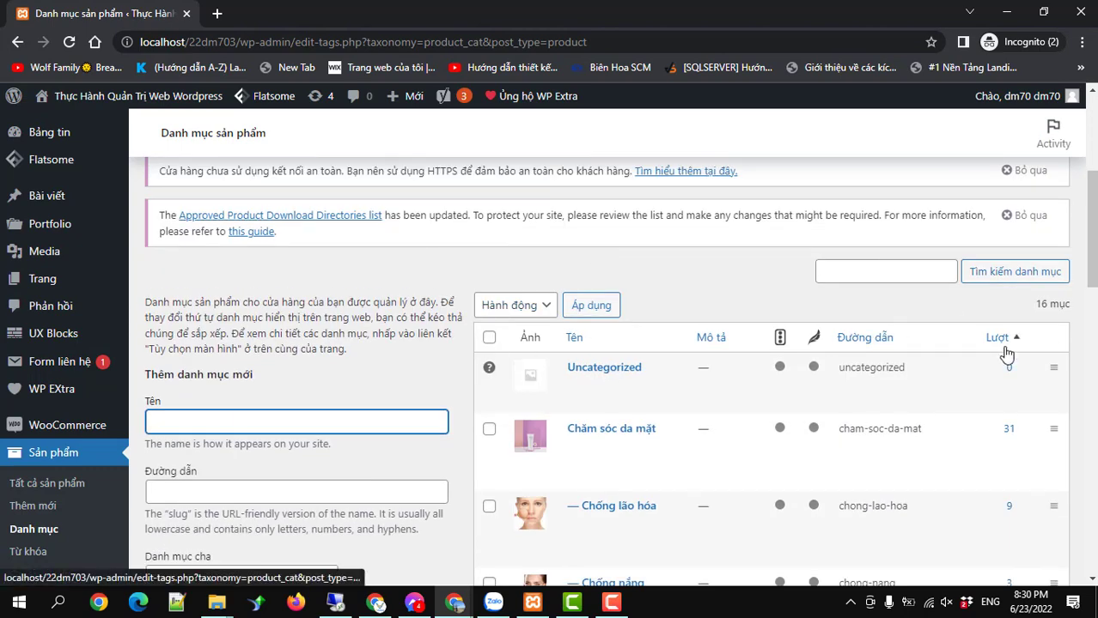
scroll(805, 385, "down", 1)
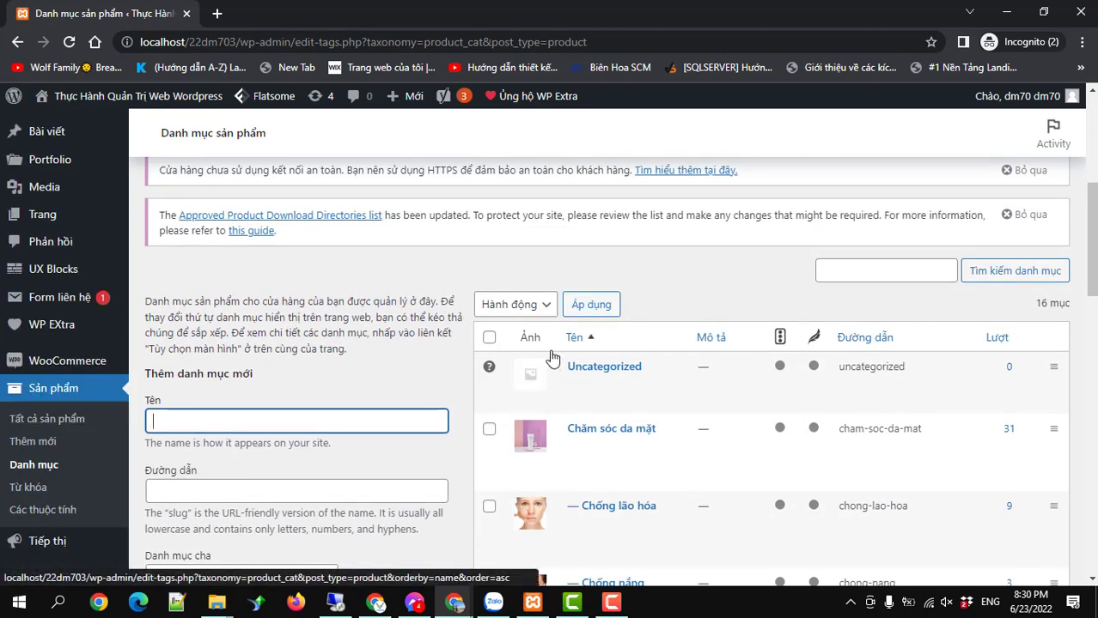
left_click(489, 338)
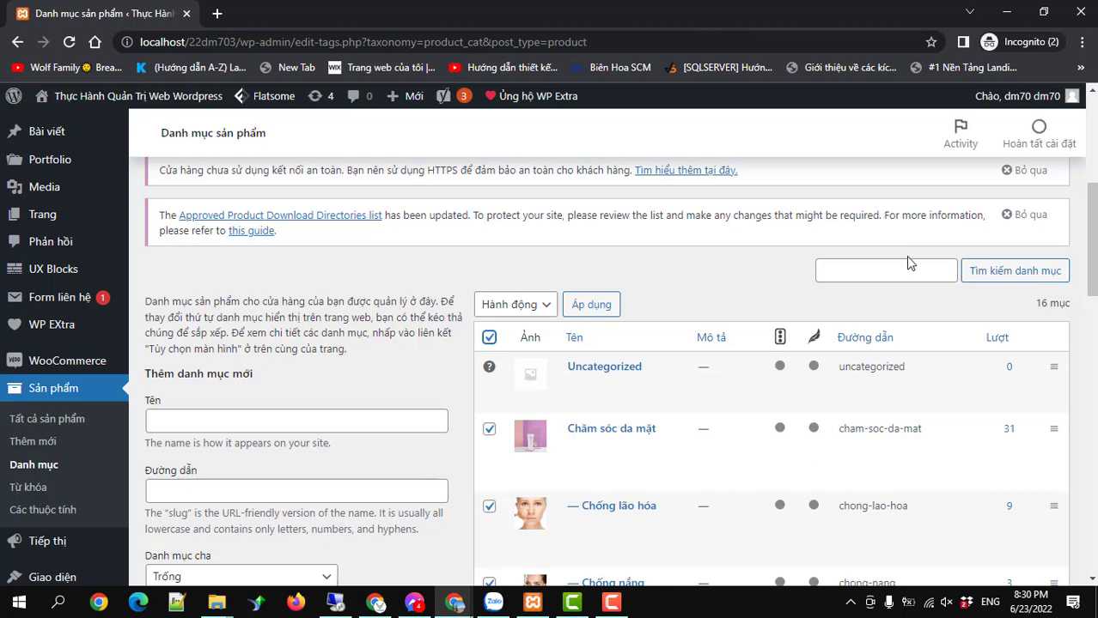
left_click(489, 339)
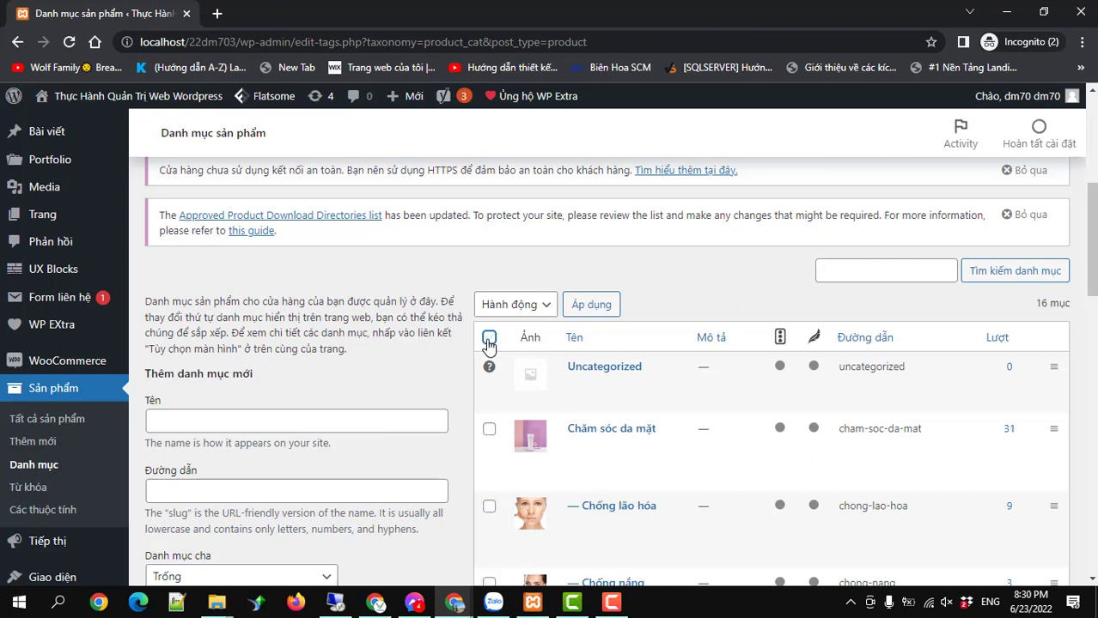
- Add a product category named "Danh mục sản phẩm 1" without a parent category
left_click(335, 423)
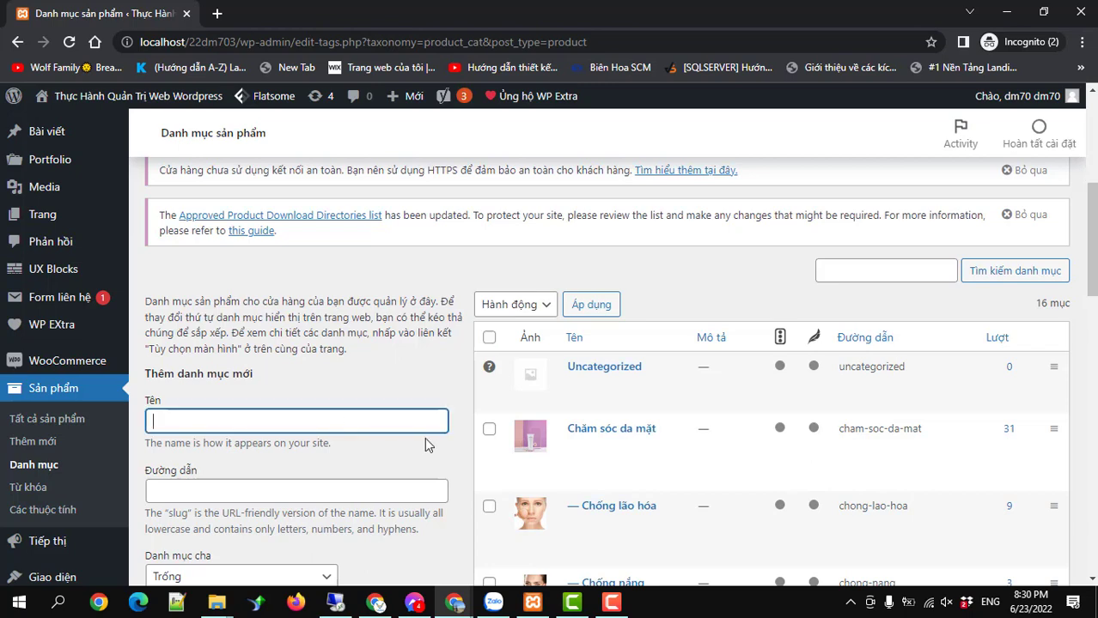
type("d")
key("BackSpace")
type("D")
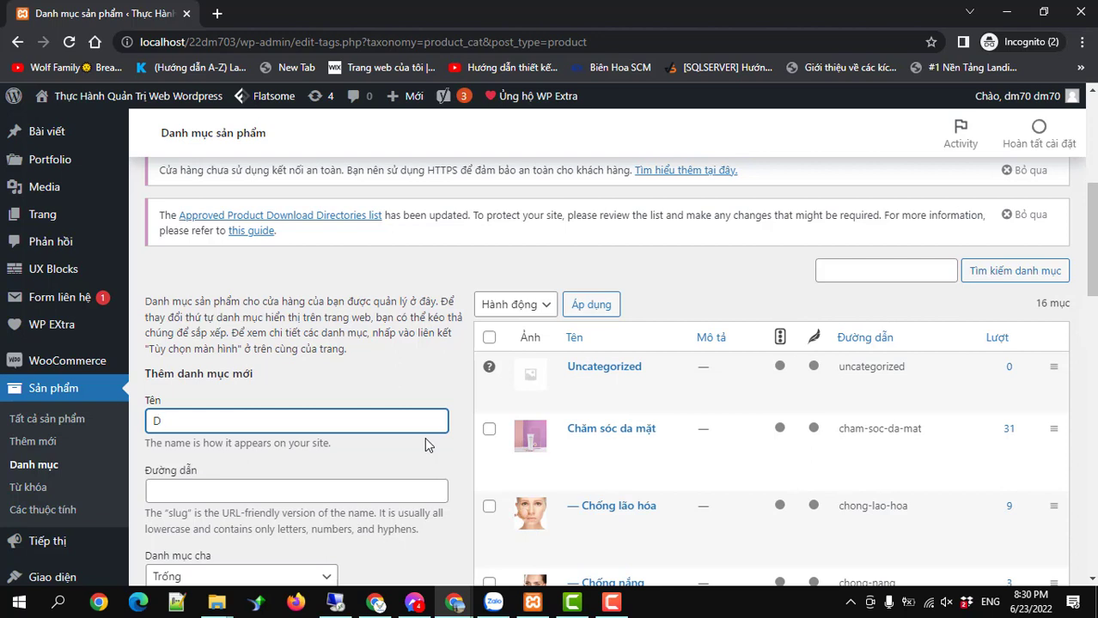
key("BackSpace")
type("d")
key("BackSpace")
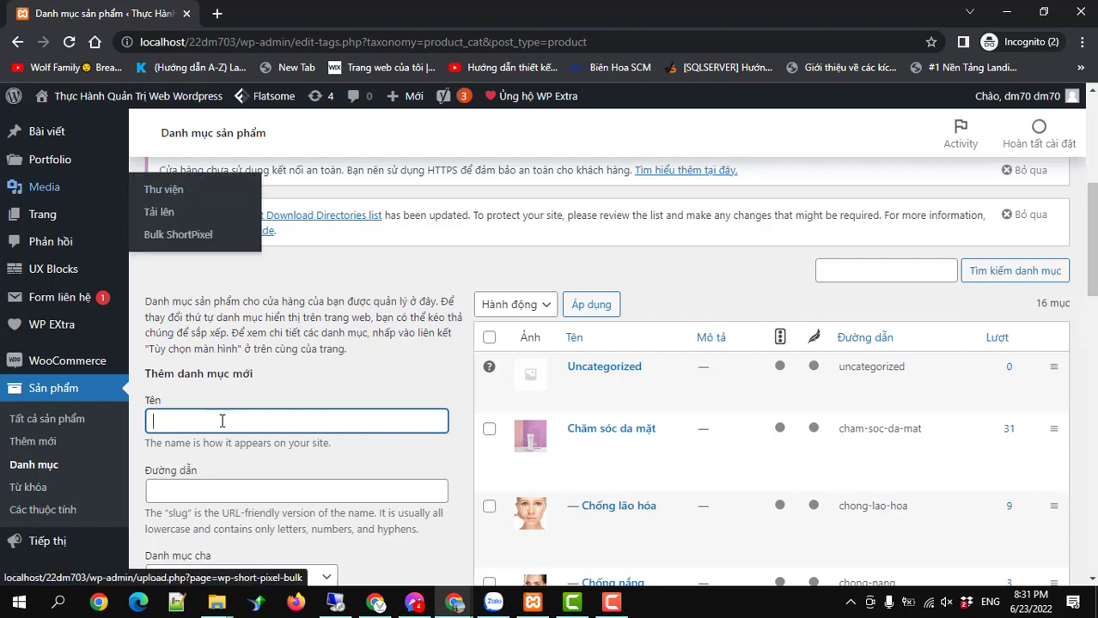
type("d")
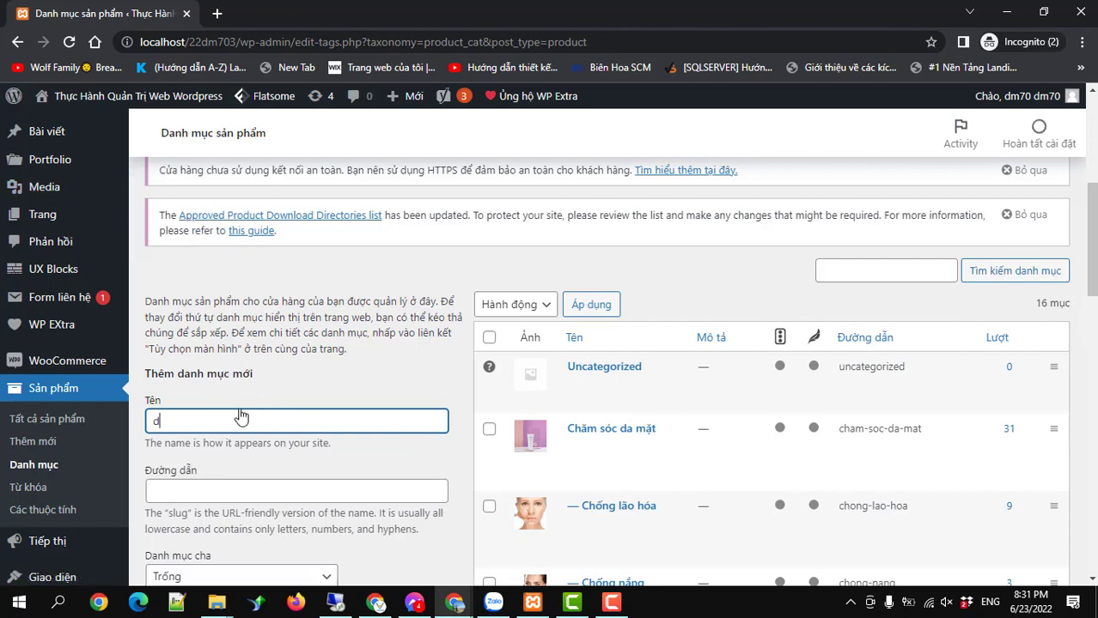
key("BackSpace")
type("Danh mục sa")
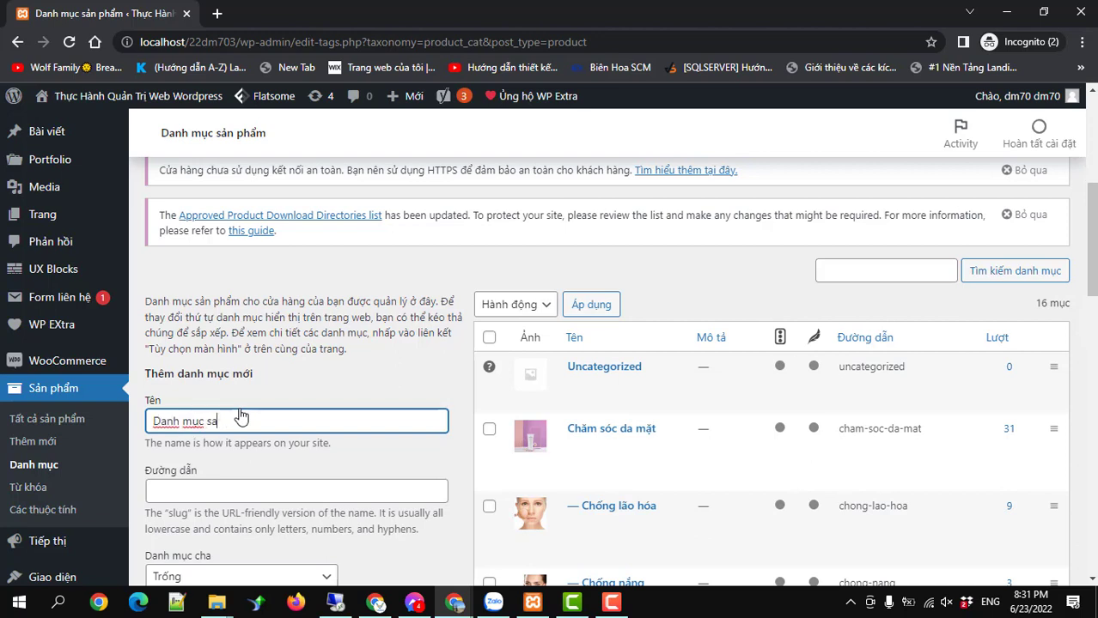
type("n phẩm 1")
scroll(258, 446, "down", 6)
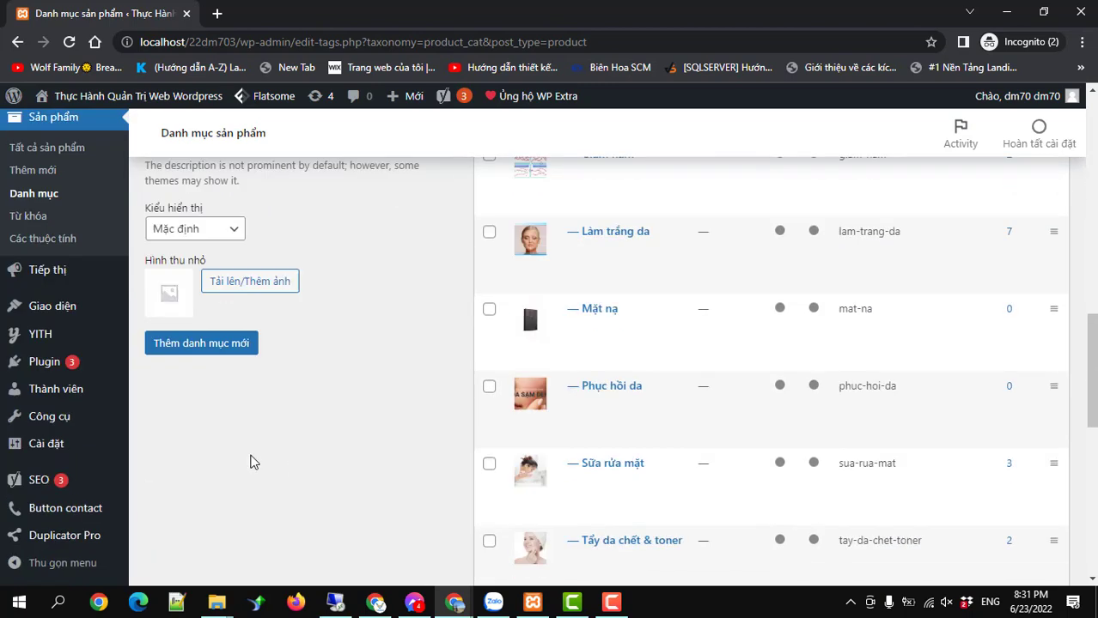
left_click(197, 291)
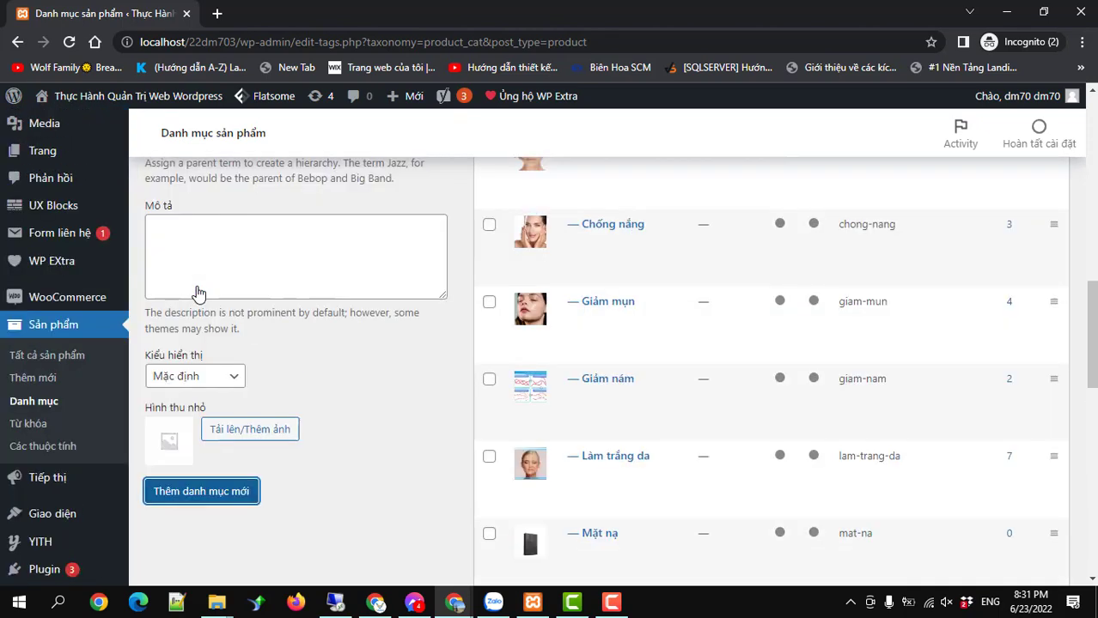
- Add a product category named "Danh mục sản phẩm 2" without a parent category
left_click(190, 340)
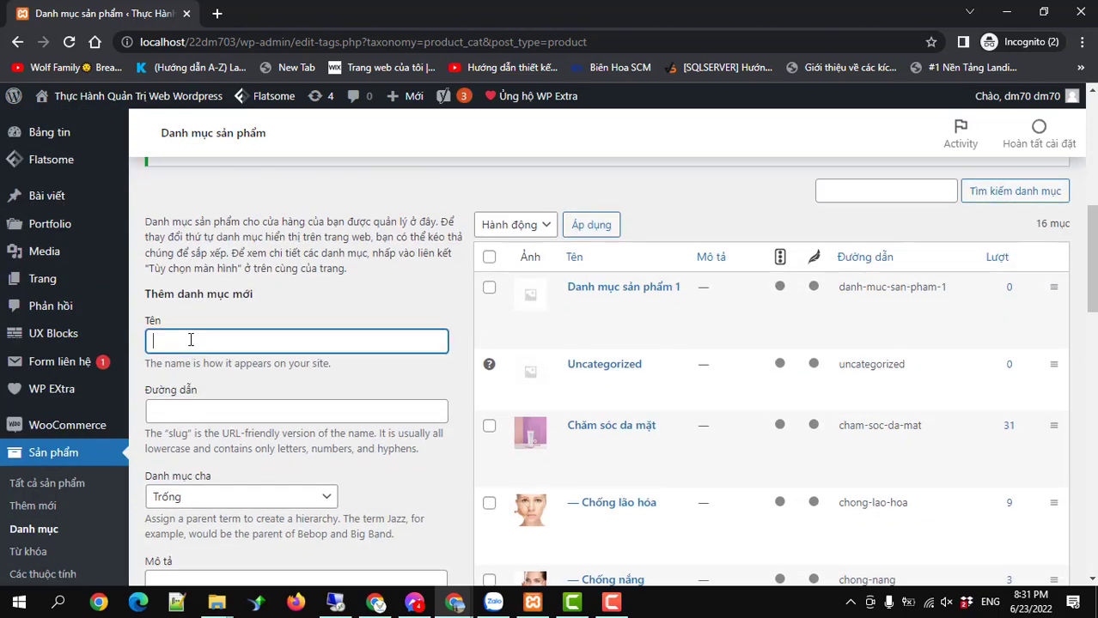
type("Danh mục sản phẩm 2")
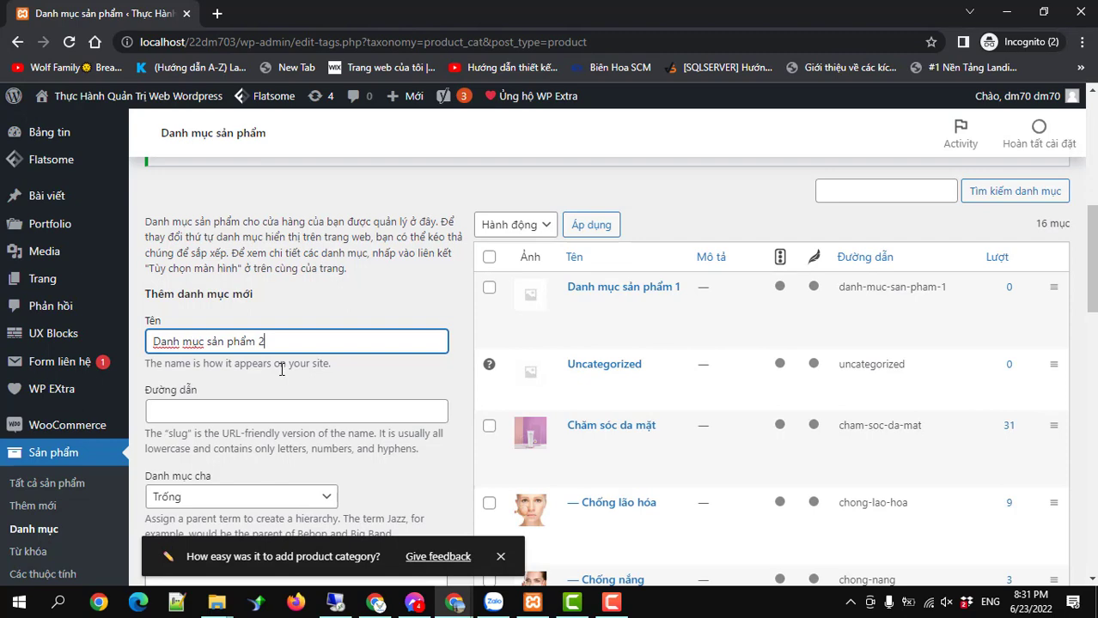
scroll(282, 374, "down", 3)
scroll(284, 376, "down", 4)
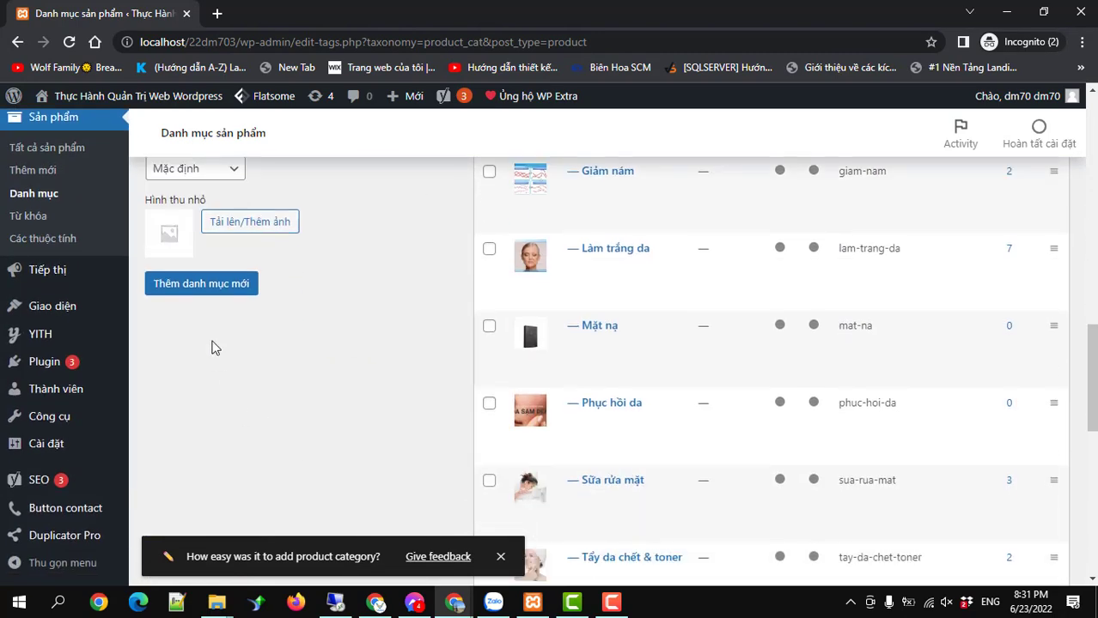
left_click(191, 288)
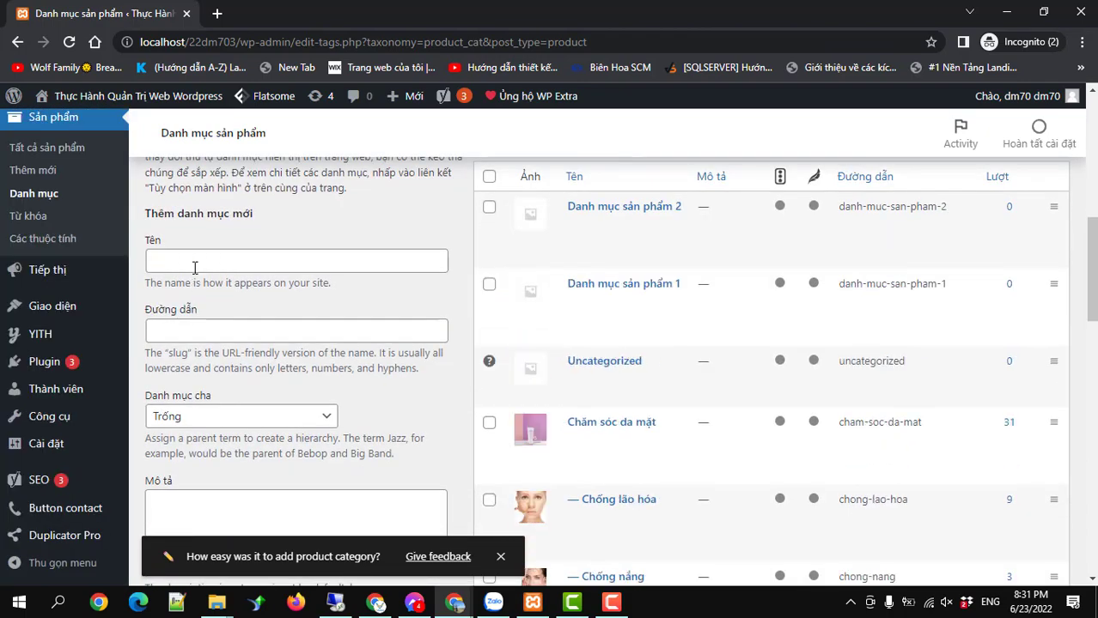
- Add a product category named "Danh mục sản phẩm 1.1" with "Danh mục sản phẩm 1" as its parent
left_click(195, 264)
type("Danh mục a")
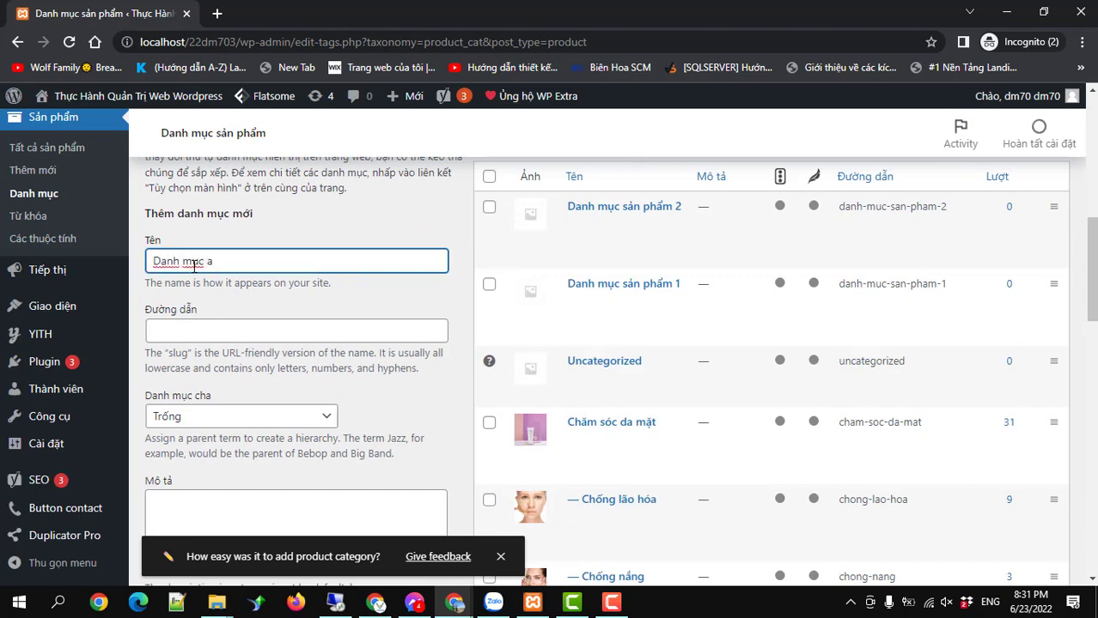
key("BackSpace")
type("san phẩm")
type(" 1.1")
left_click(261, 419)
left_click(301, 138)
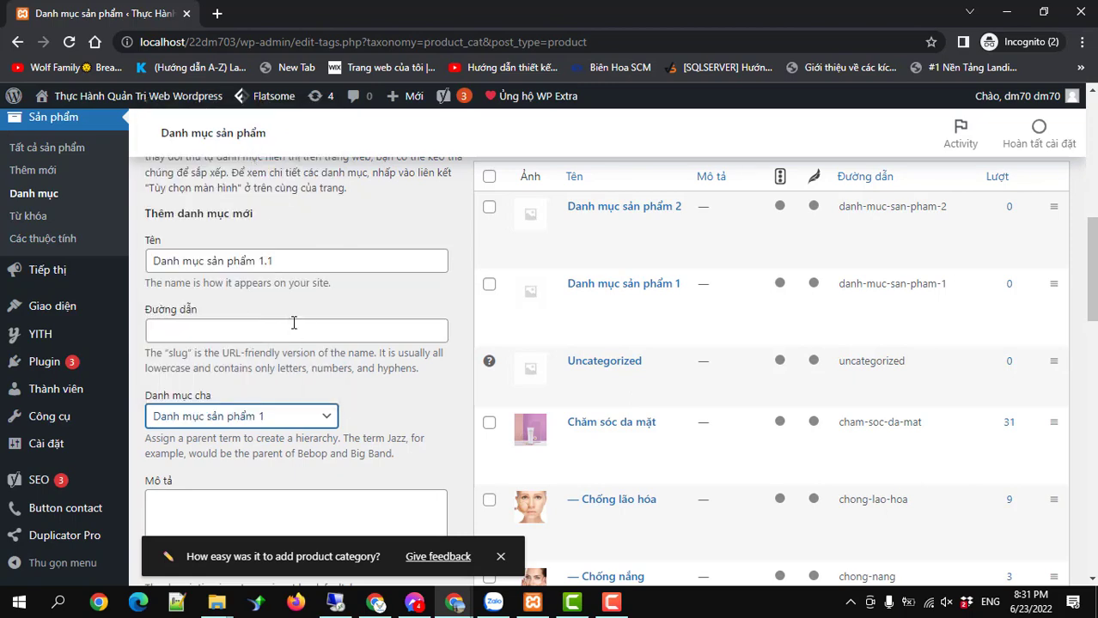
scroll(292, 334, "down", 4)
scroll(292, 334, "down", 1)
left_click(219, 371)
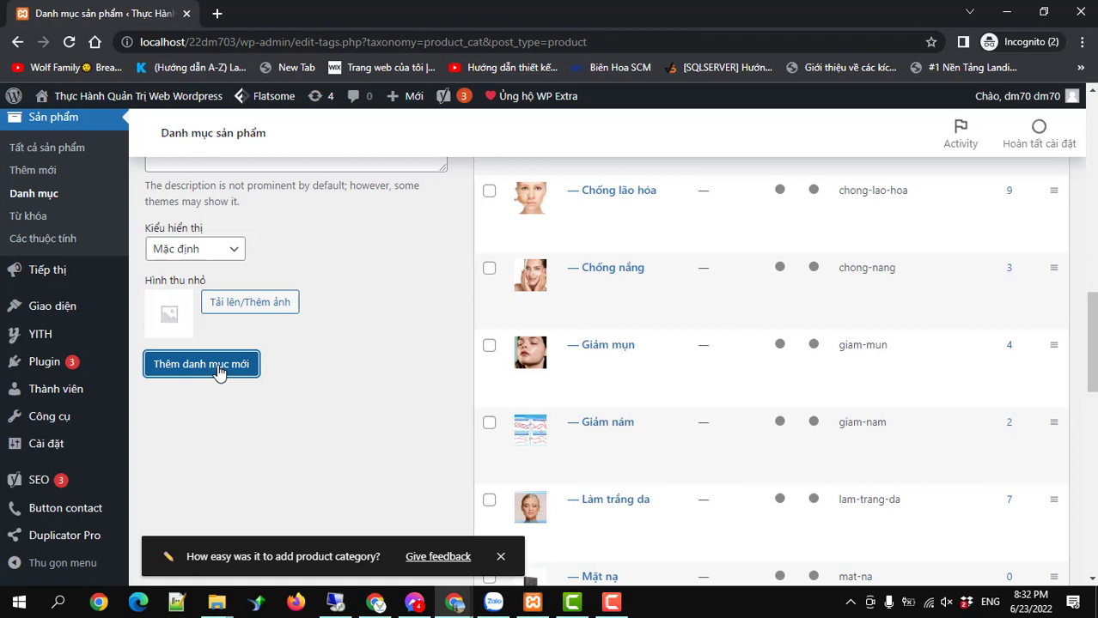
- Add another numbered "Danh mục sản phẩm" product category with "Danh mục sản phẩm 2" as its parent
scroll(219, 370, "up", 6)
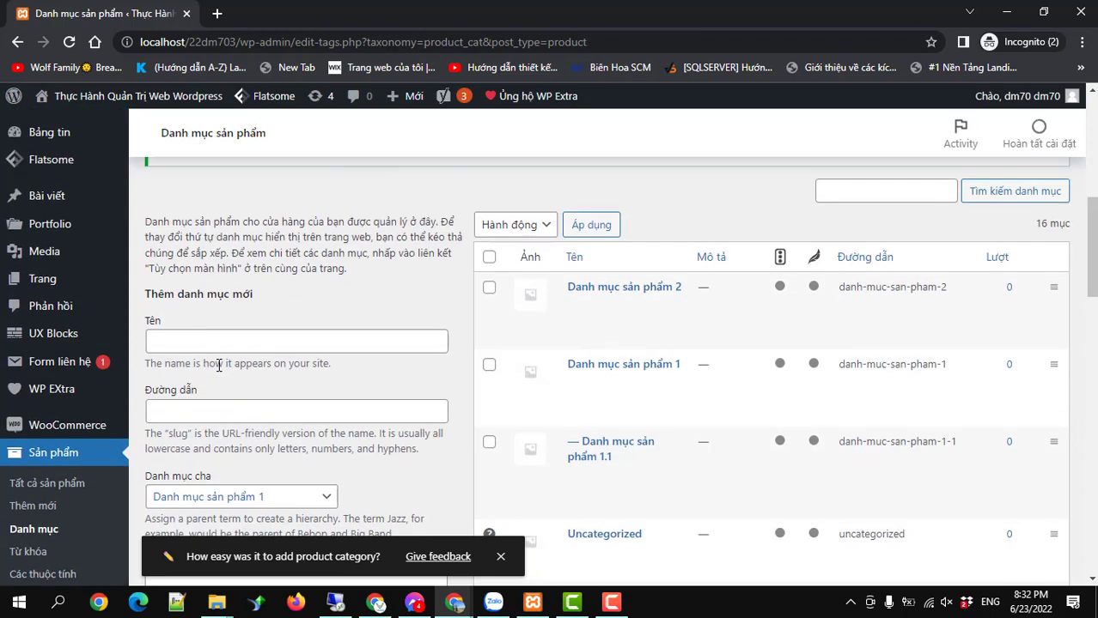
left_click(219, 340)
type("D")
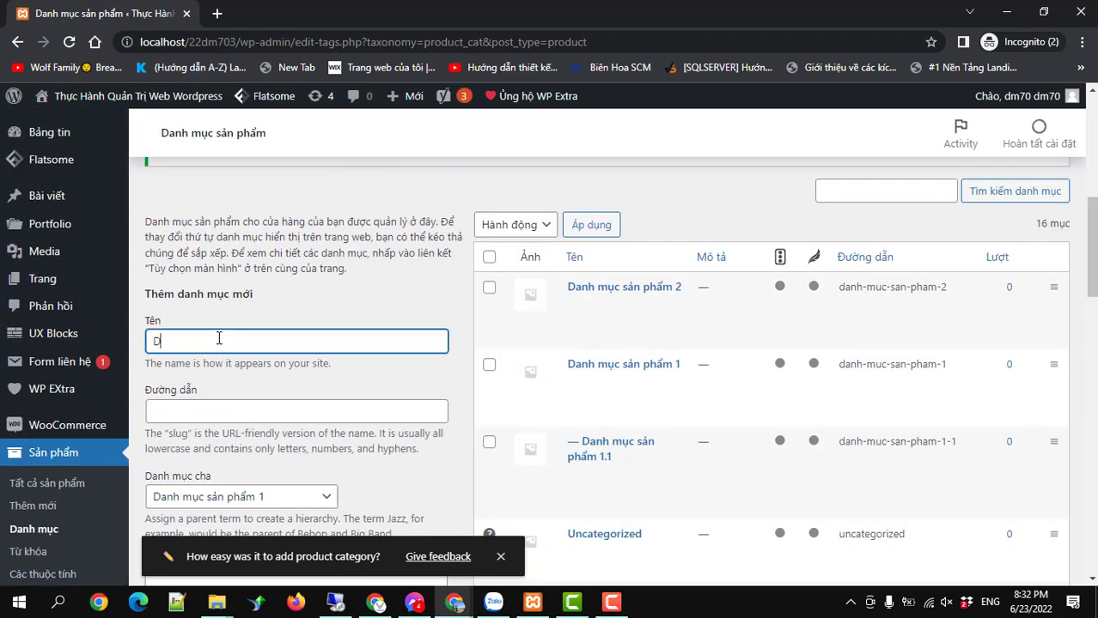
type("anh muc sản ph")
key("BackSpace")
key("BackSpace")
type("n phẩm 2")
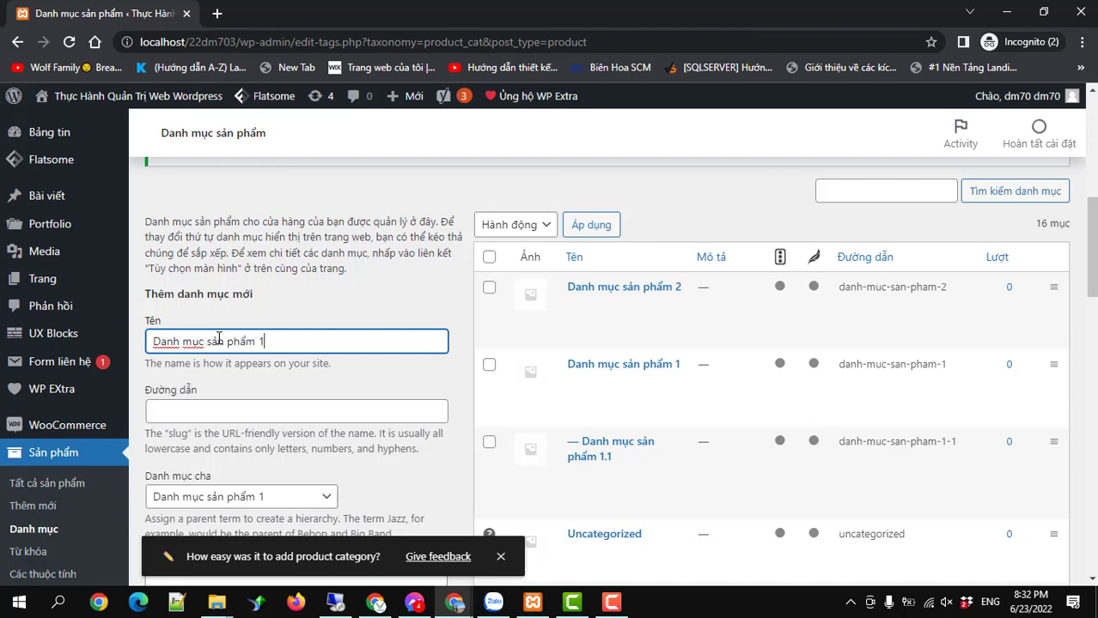
type(",1")
scroll(219, 338, "down", 1)
left_click(278, 416)
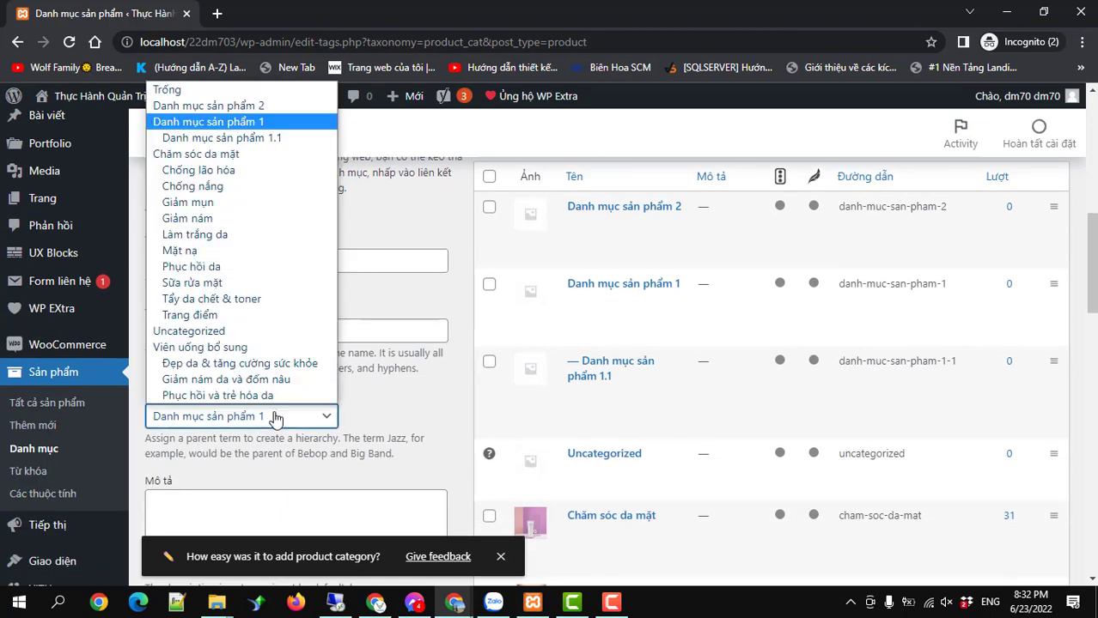
left_click(249, 106)
scroll(344, 331, "down", 4)
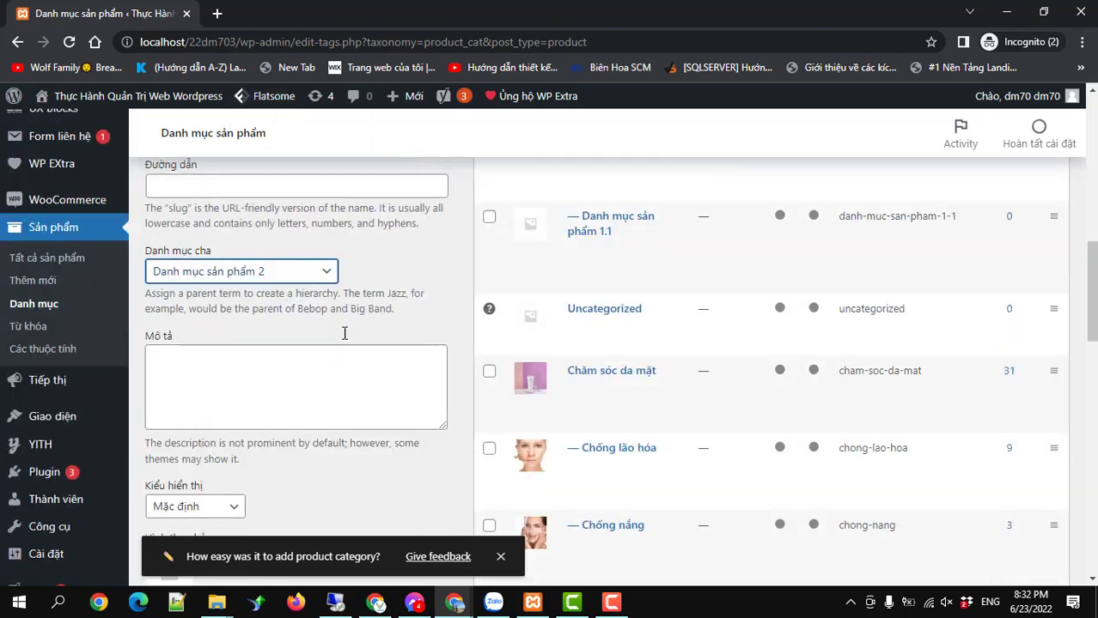
scroll(279, 412, "down", 1)
left_click(211, 369)
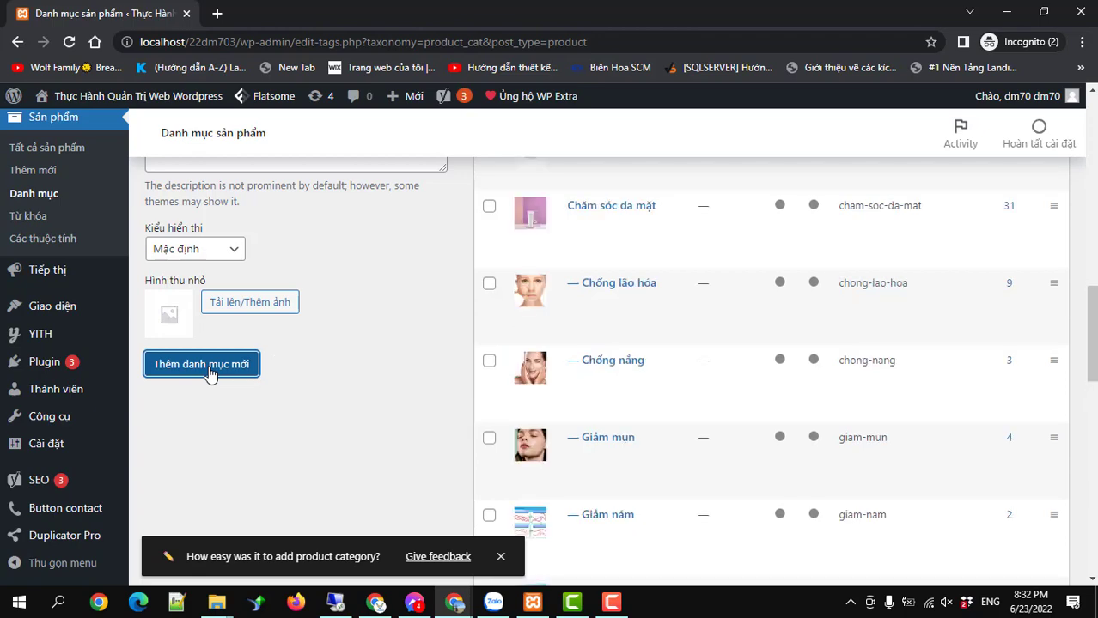
- Open the navigation menu management page under the site's appearance settings
scroll(210, 369, "up", 4)
scroll(210, 368, "up", 1)
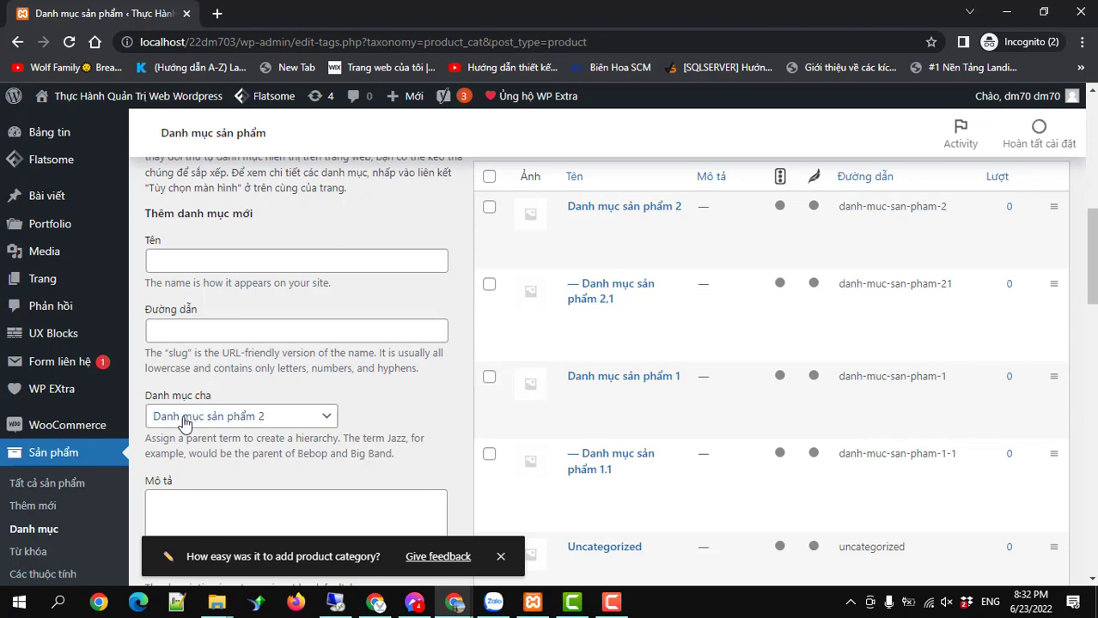
scroll(110, 425, "down", 2)
mouse_move(73, 481)
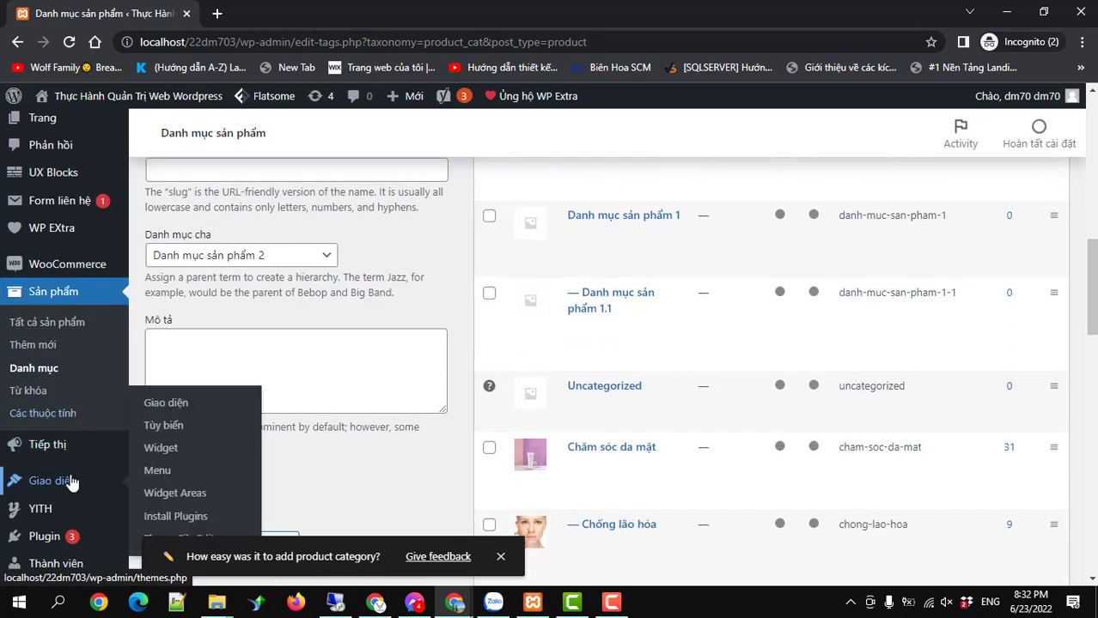
left_click(157, 474)
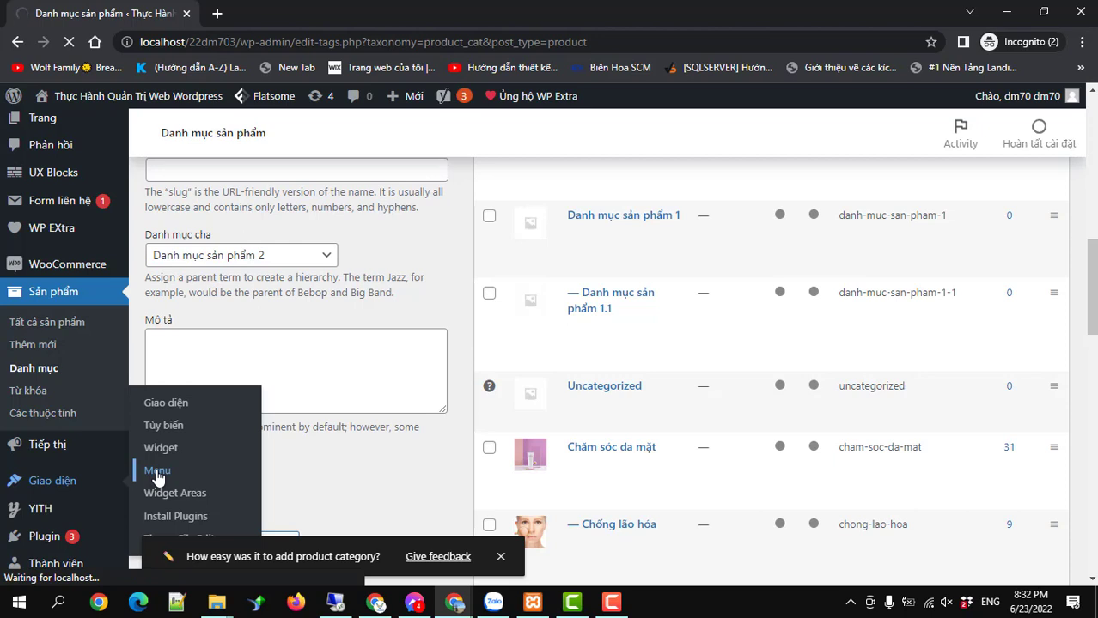
- Examine the items, nesting and display locations of the existing Main-menu-sakura menu
scroll(558, 361, "down", 3)
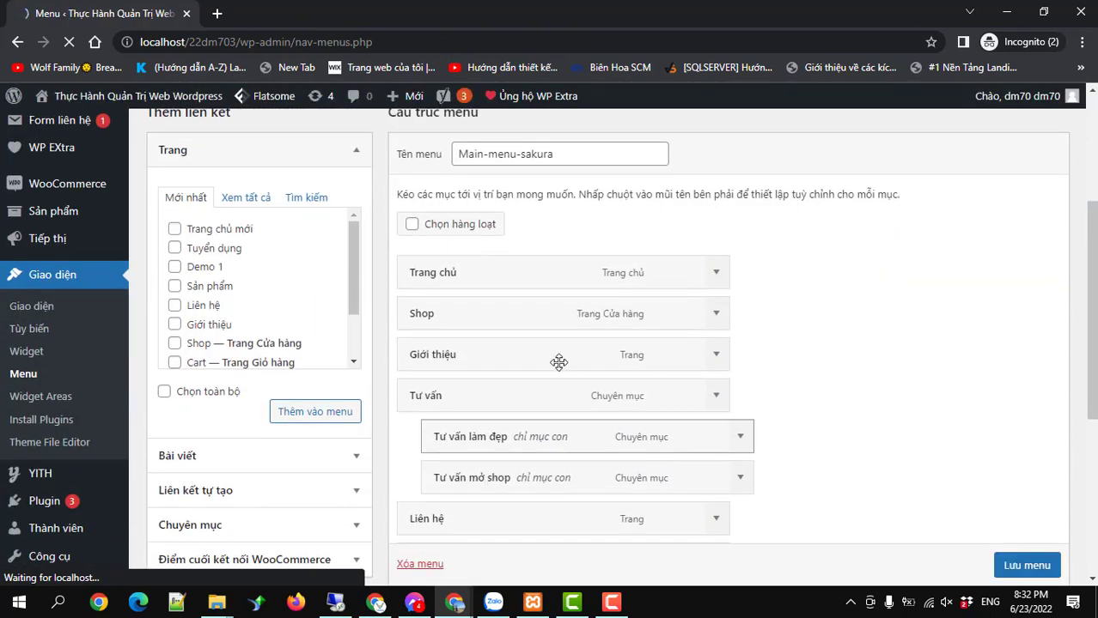
scroll(558, 362, "down", 1)
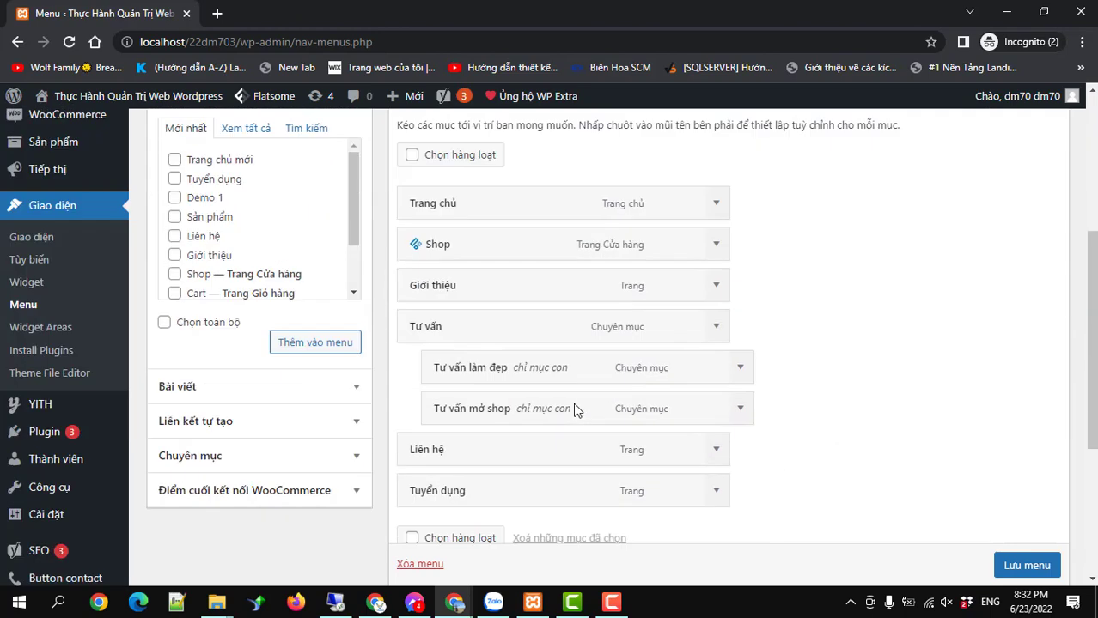
scroll(550, 395, "down", 3)
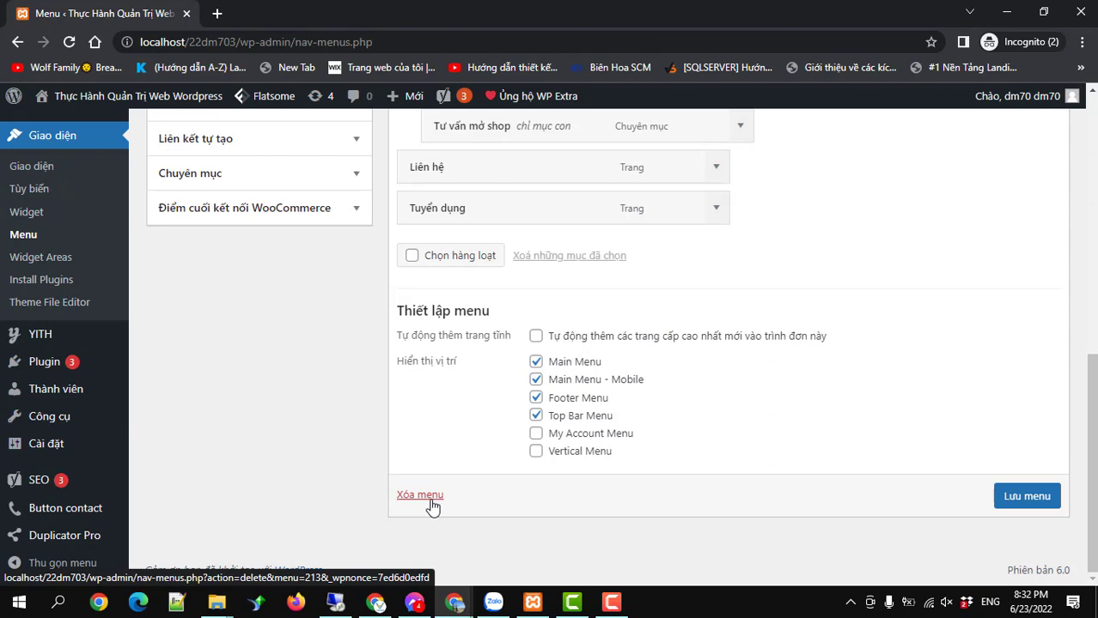
scroll(432, 507, "up", 10)
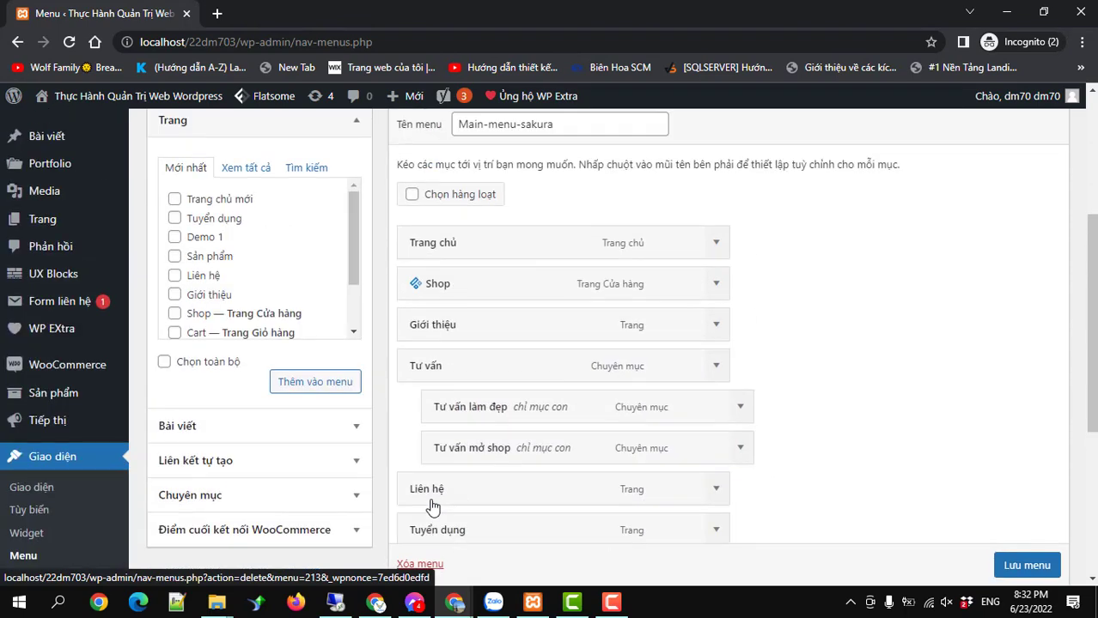
scroll(432, 507, "down", 2)
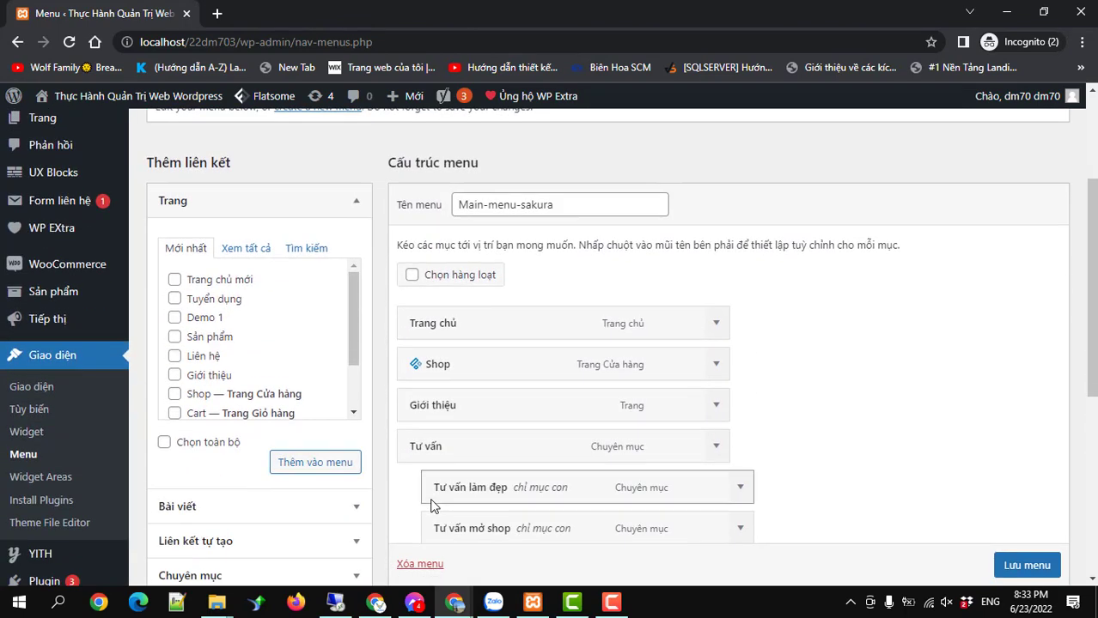
scroll(432, 503, "up", 3)
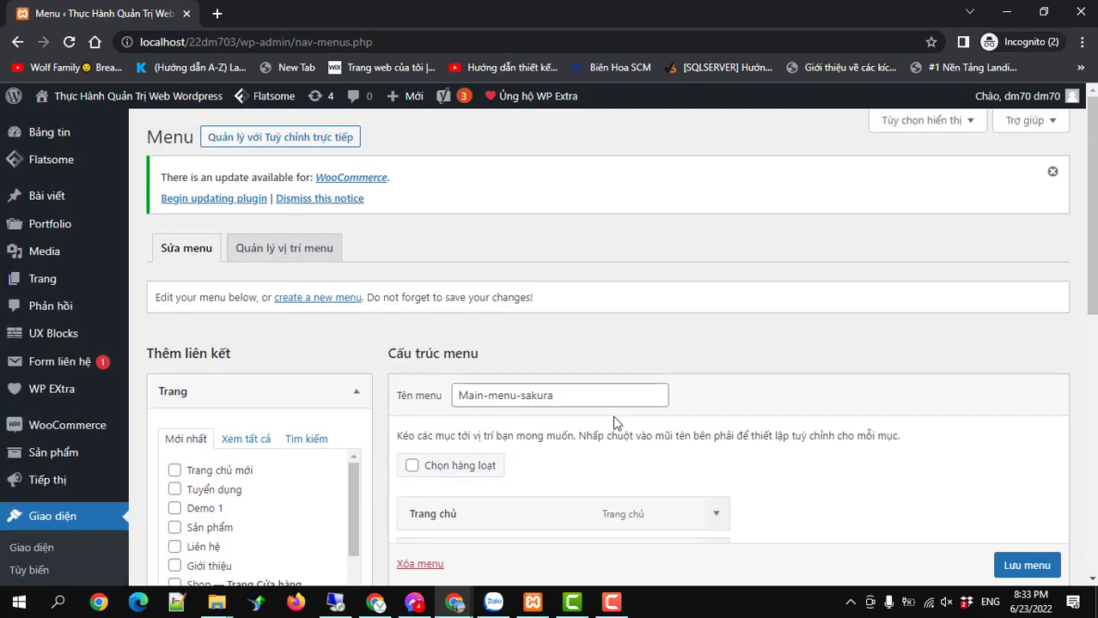
scroll(614, 422, "down", 2)
scroll(613, 422, "up", 2)
- Start a new navigation menu and name it "Menu main mới"
left_click(316, 298)
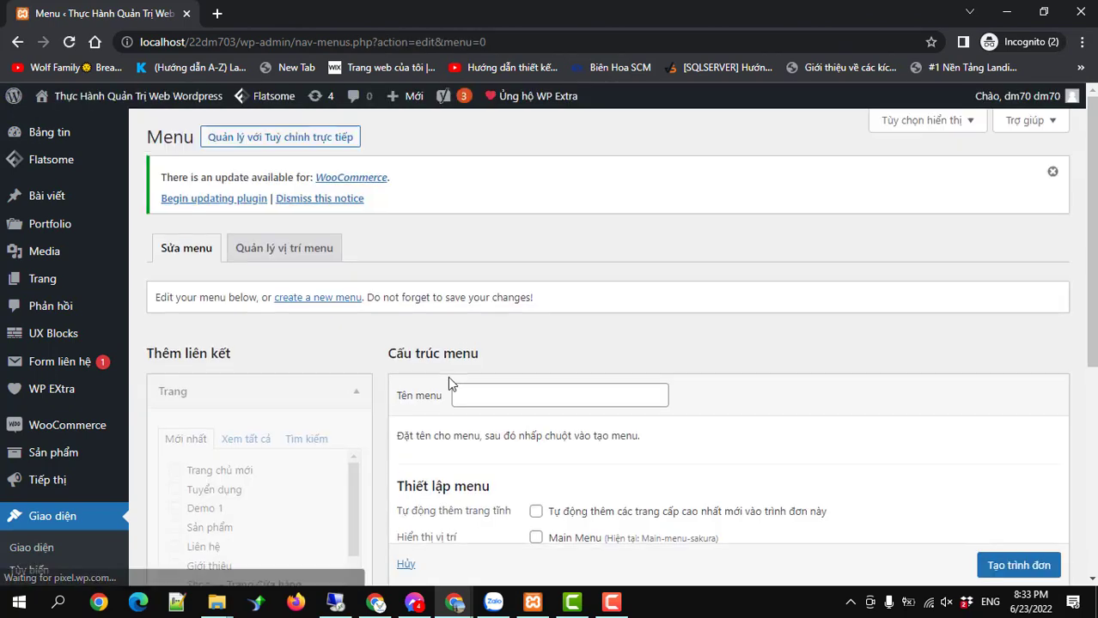
left_click(466, 393)
type("Menu ")
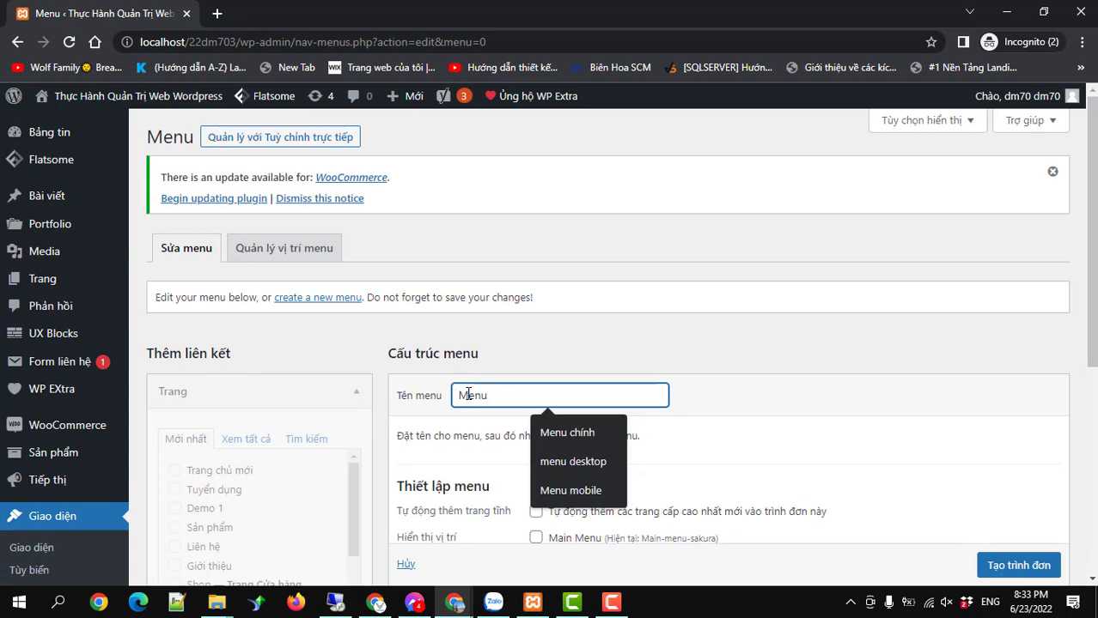
type("mới")
key("BackSpace")
key("BackSpace")
key("BackSpace")
type("main")
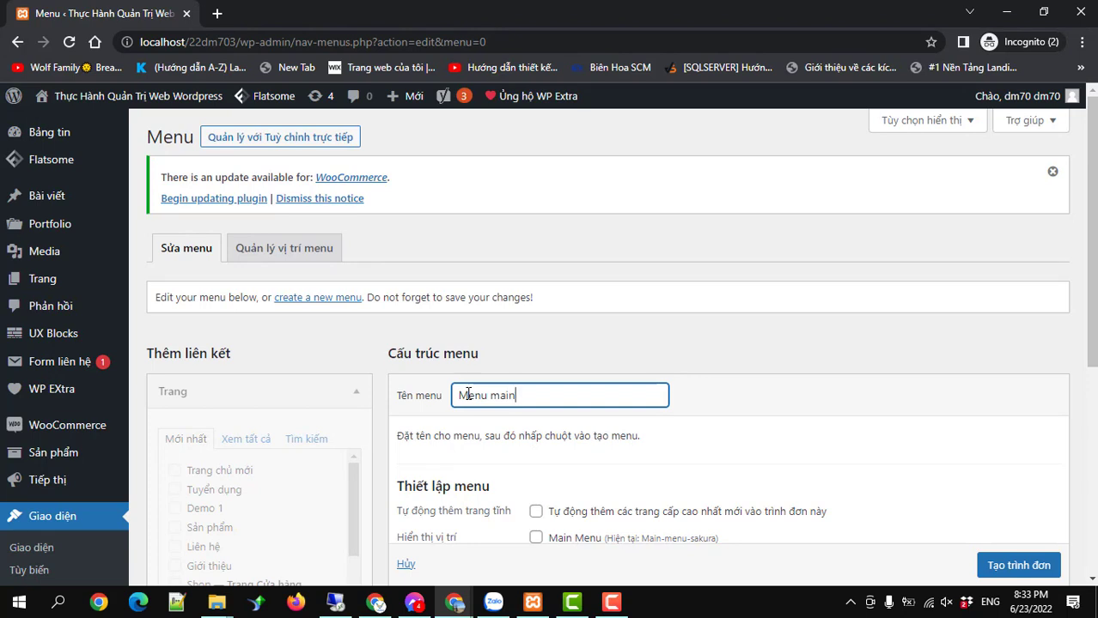
type(" moi")
scroll(678, 422, "down", 1)
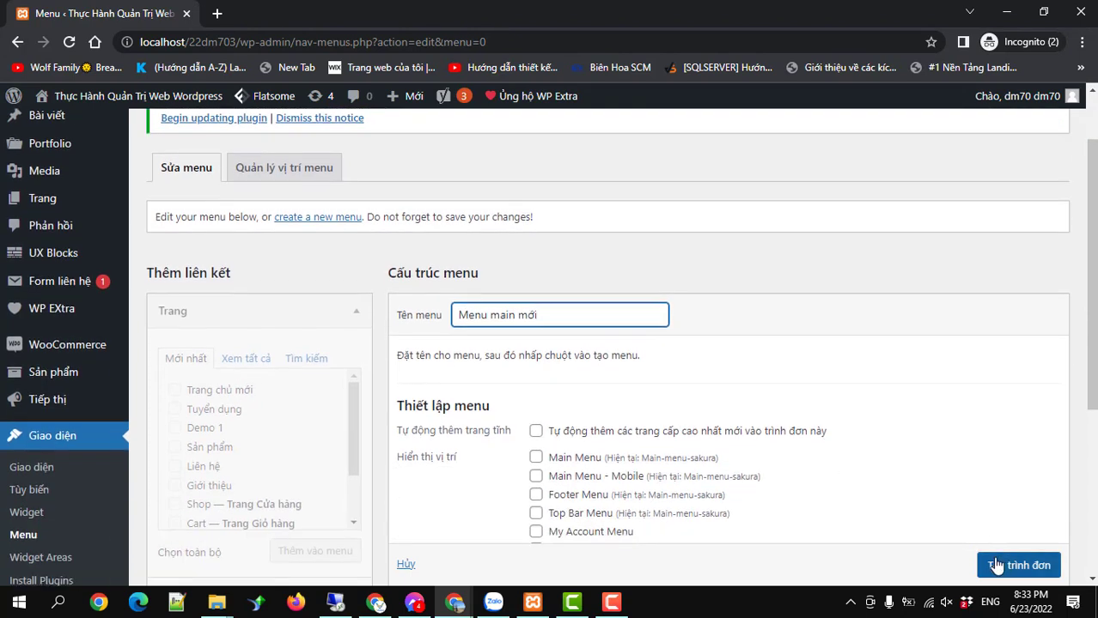
- Assign the new menu to the Main Menu and Main Menu - Mobile locations and create it
left_click(535, 458)
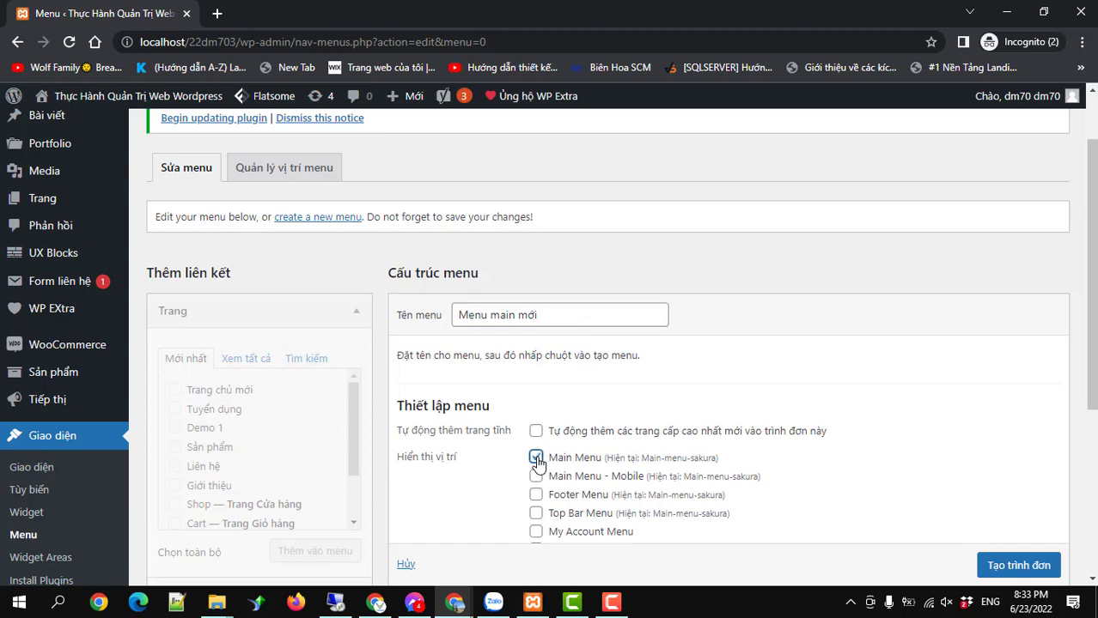
left_click(536, 477)
scroll(1021, 563, "down", 1)
left_click(1022, 557)
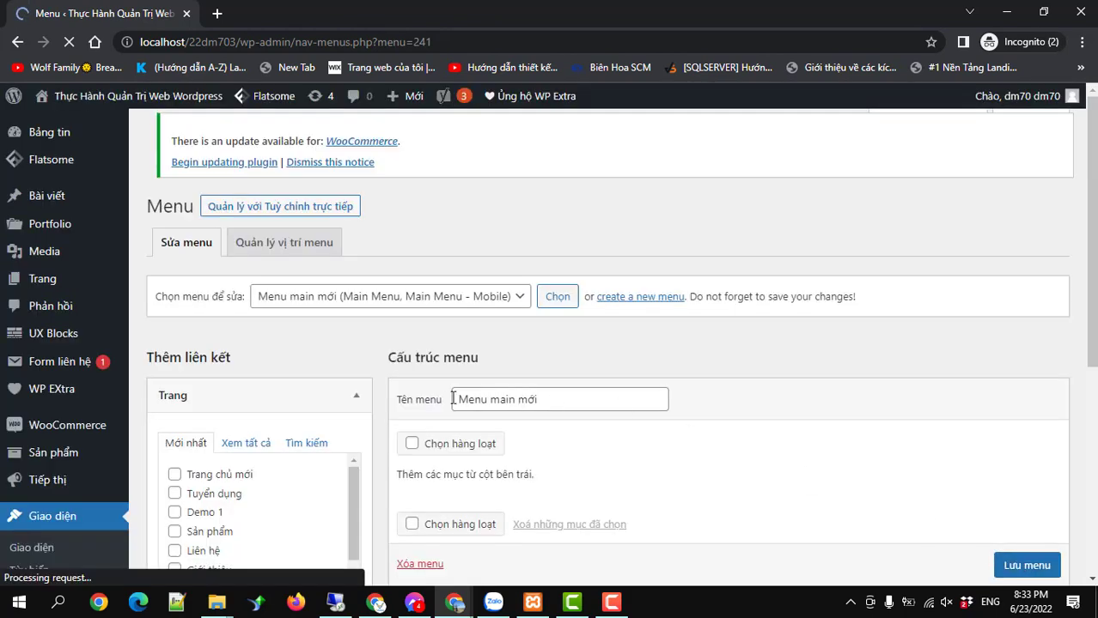
- Add the pages Trang chủ mới, Giới thiệu, Shop and Liên hệ to the menu, placing Liên hệ last
scroll(313, 424, "down", 3)
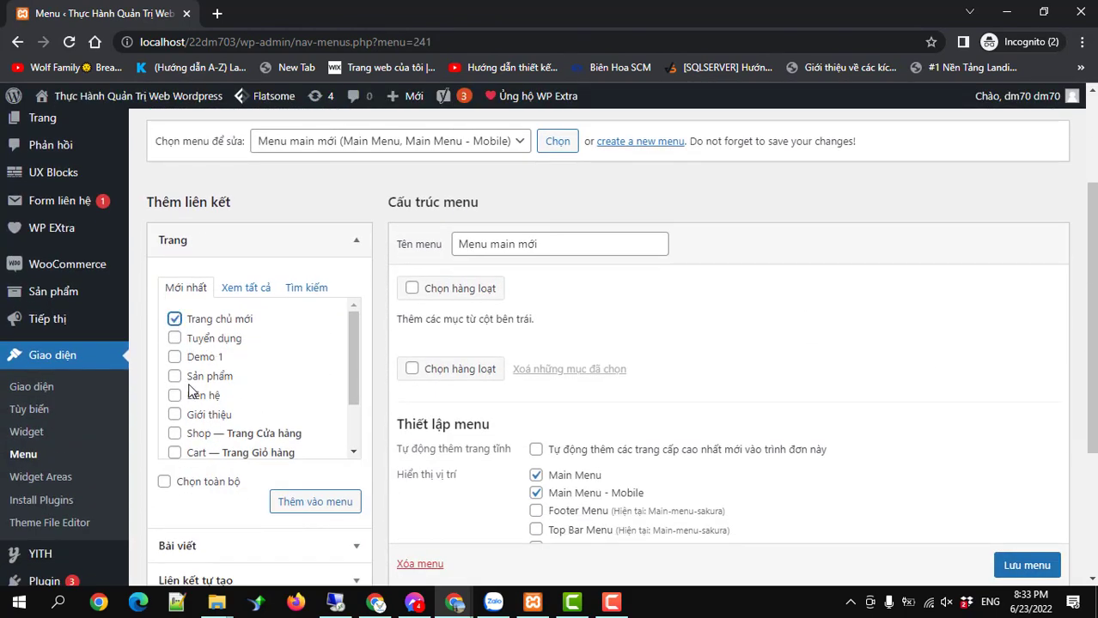
left_click(174, 415)
left_click(175, 395)
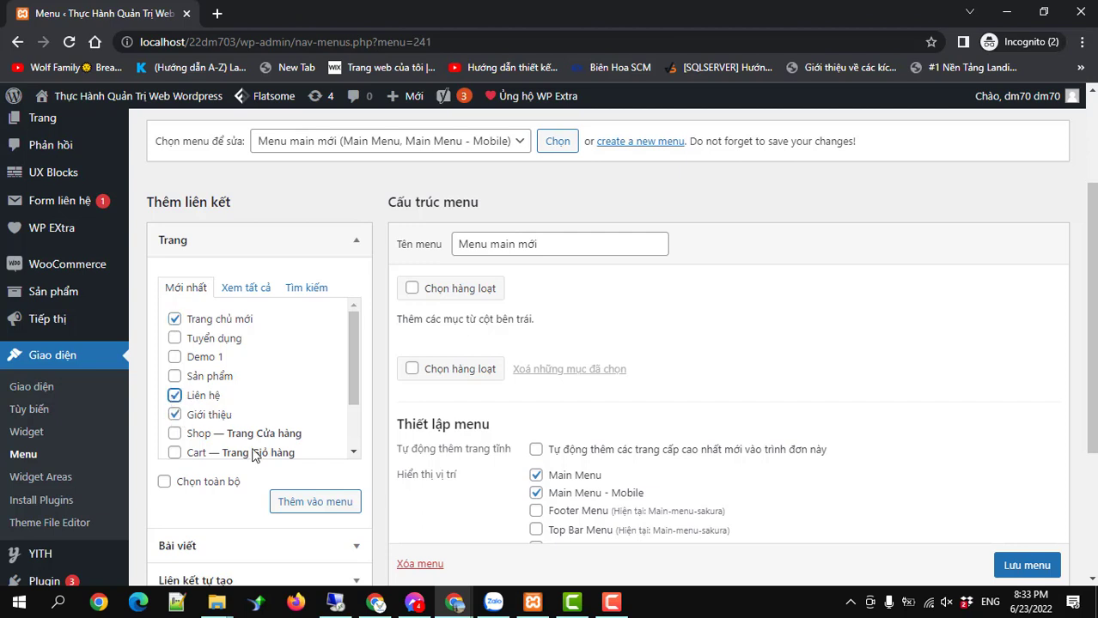
left_click(174, 433)
left_click(301, 498)
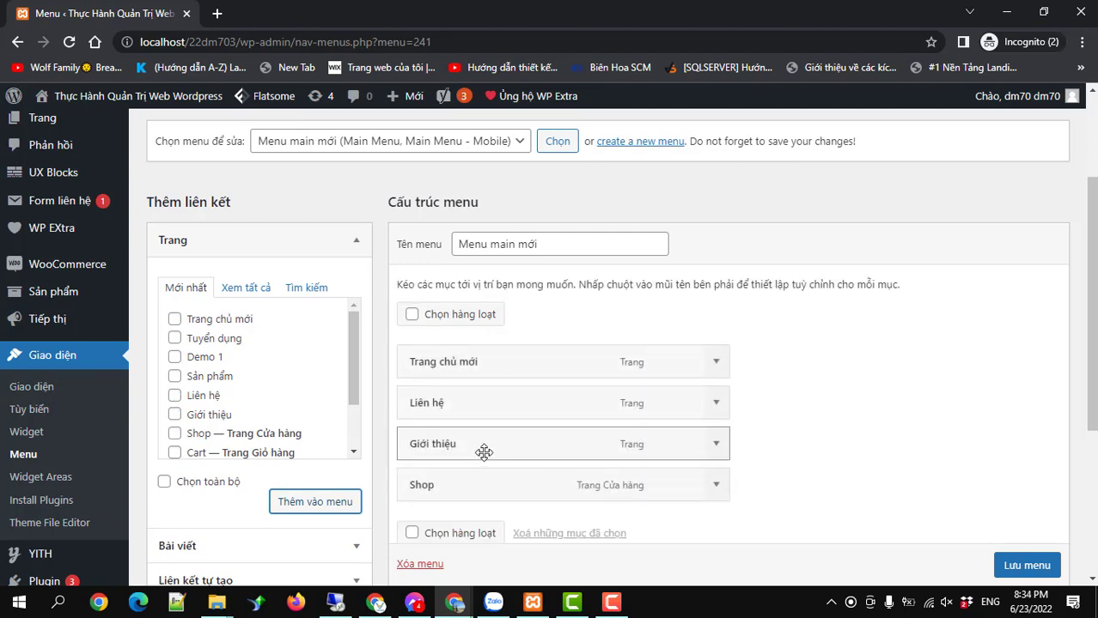
left_click_drag(482, 436, 478, 503)
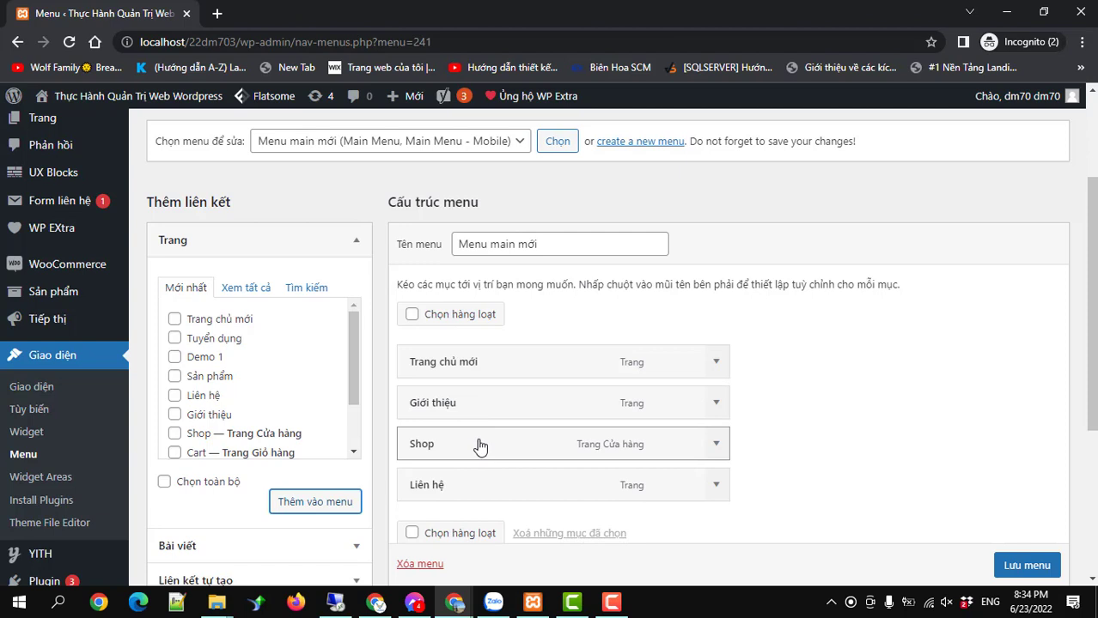
- Add the post categories Tư vấn kỹ thuật, Đánh giá and Hướng dẫn sử dụng to the menu
scroll(266, 419, "down", 2)
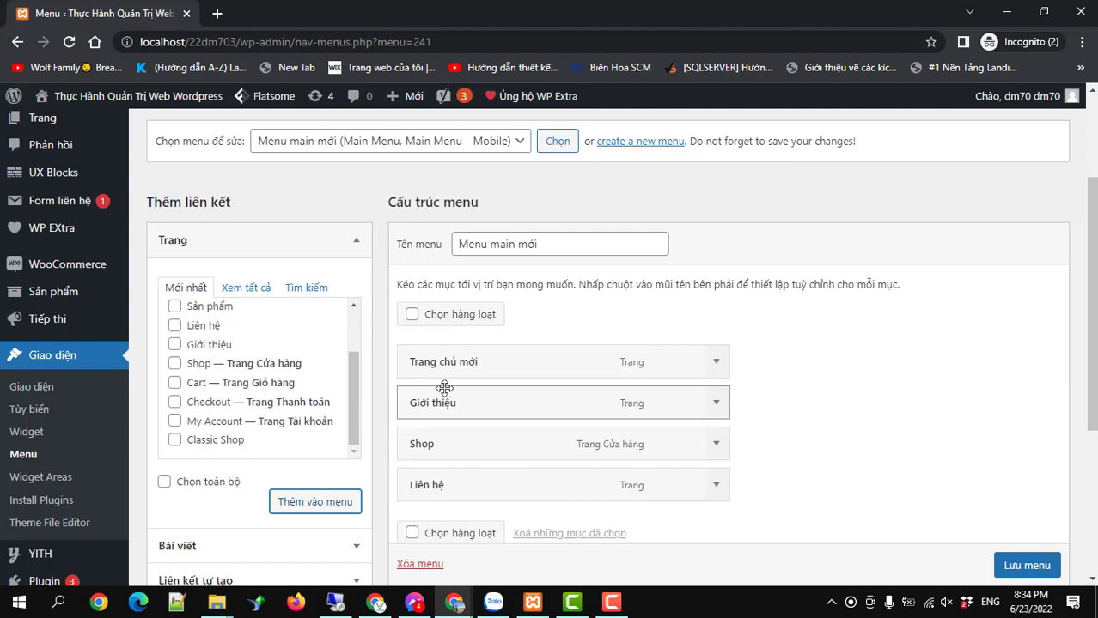
scroll(304, 380, "down", 2)
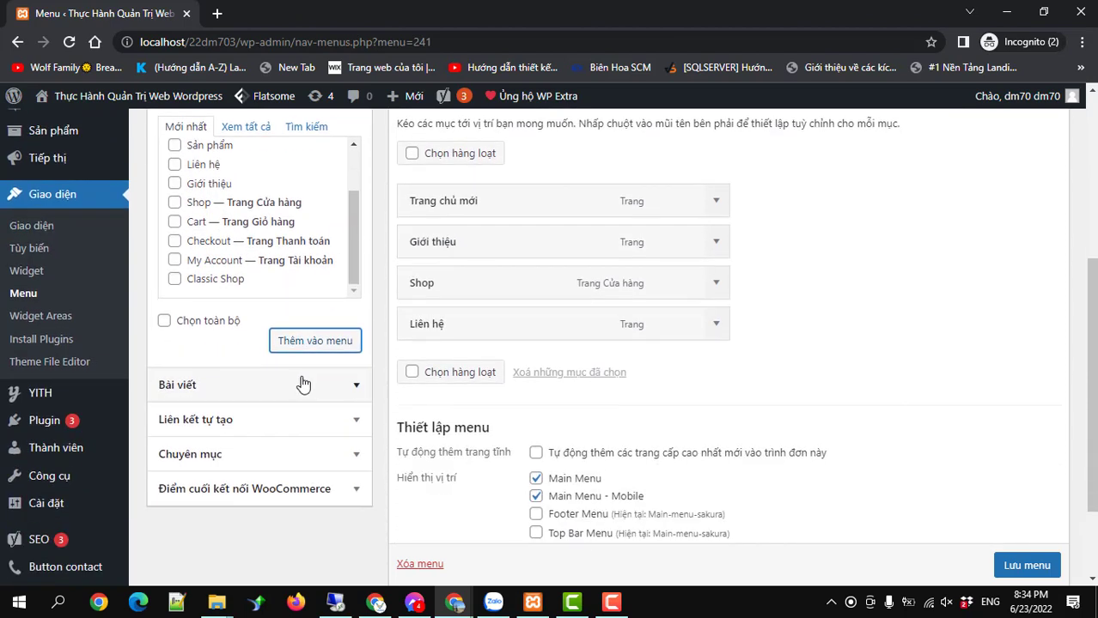
left_click(258, 456)
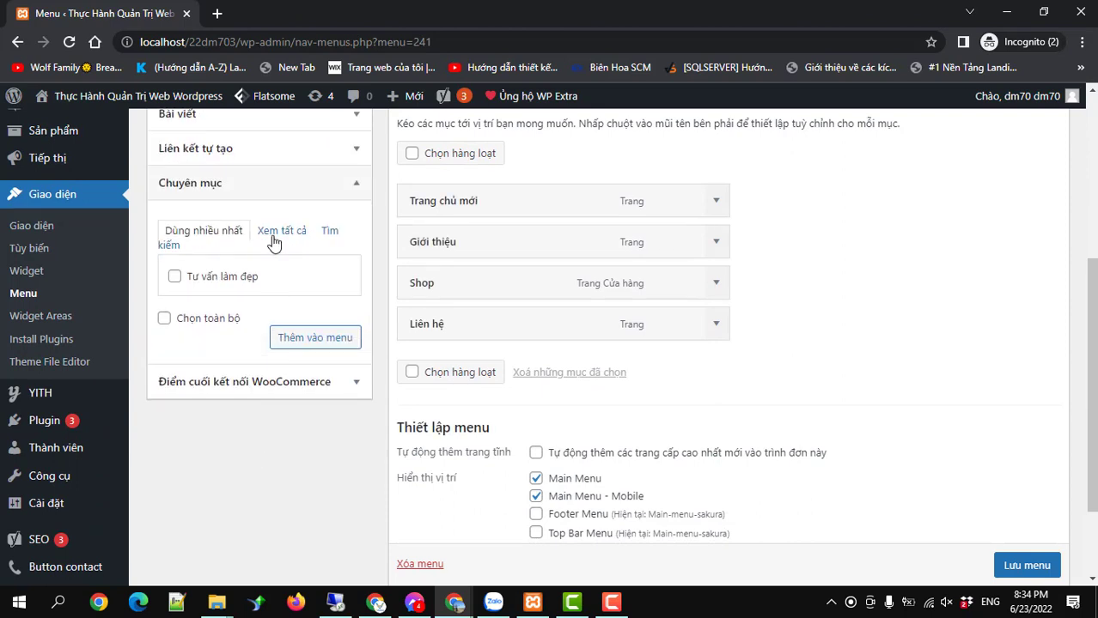
left_click(273, 239)
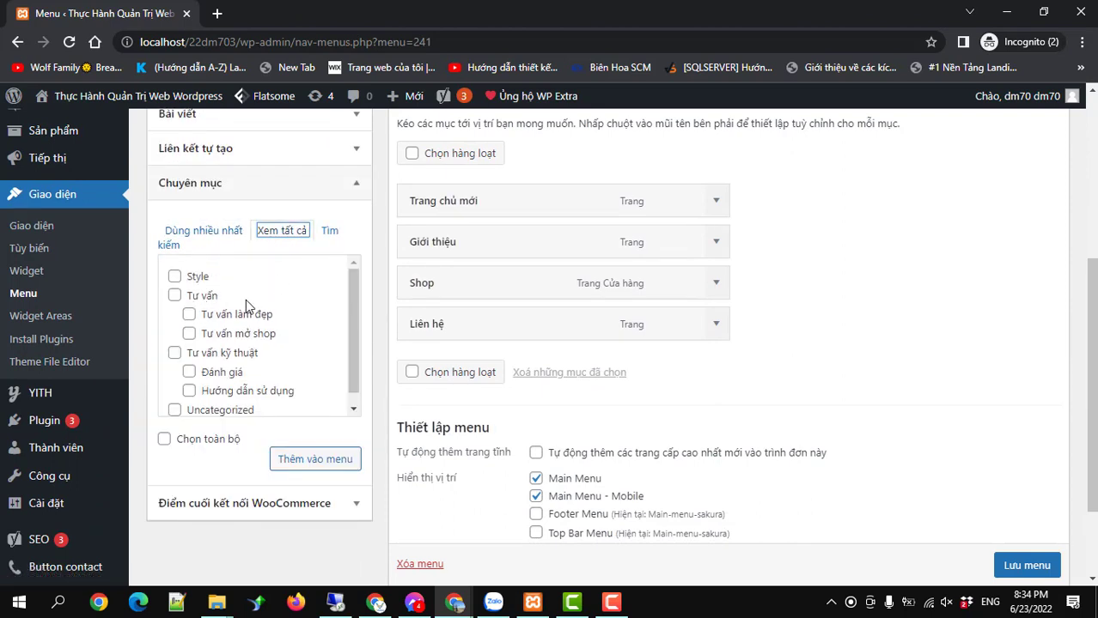
left_click(176, 355)
left_click(189, 372)
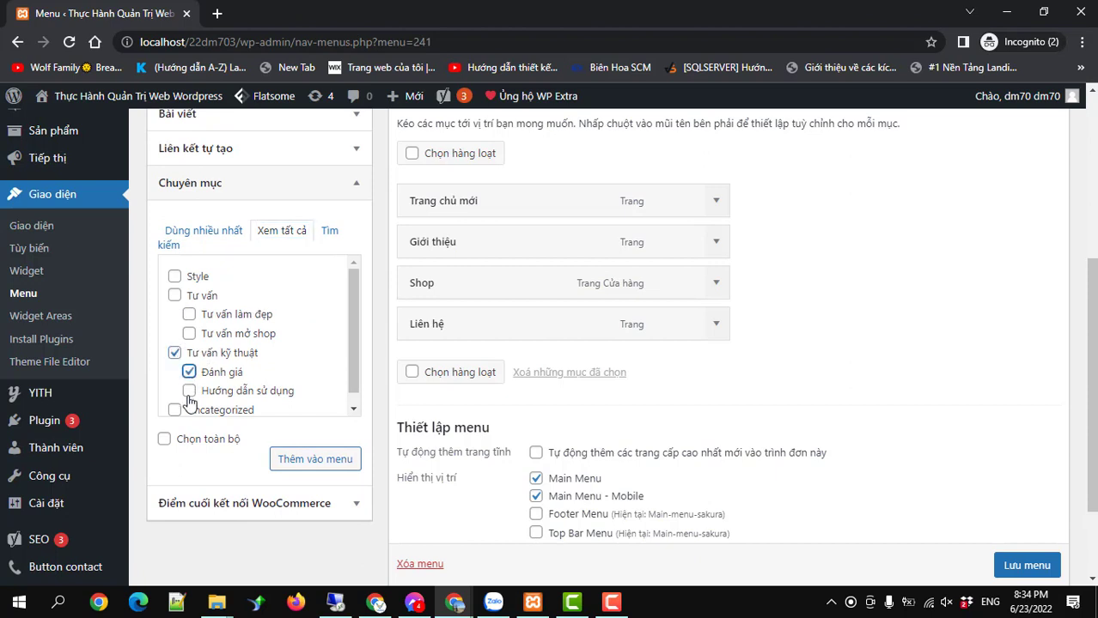
left_click(189, 391)
left_click(310, 458)
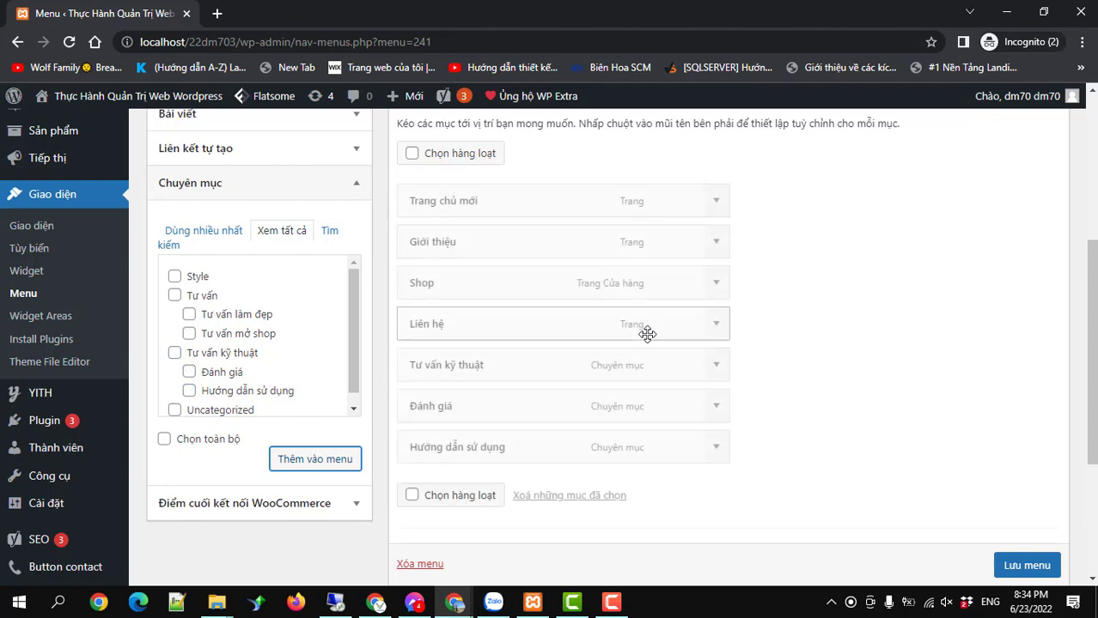
- Nest Đánh giá and Hướng dẫn sử dụng under Tư vấn kỹ thuật and move that group above Liên hệ
left_click_drag(486, 409, 539, 449)
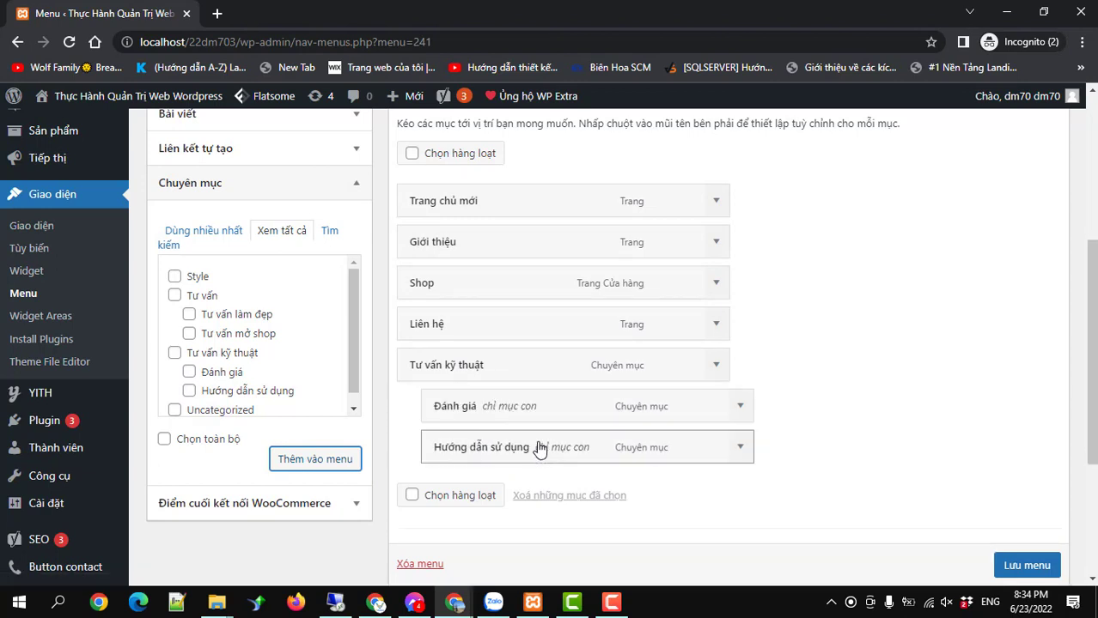
left_click_drag(517, 365, 480, 346)
scroll(507, 357, "up", 1)
scroll(507, 354, "down", 2)
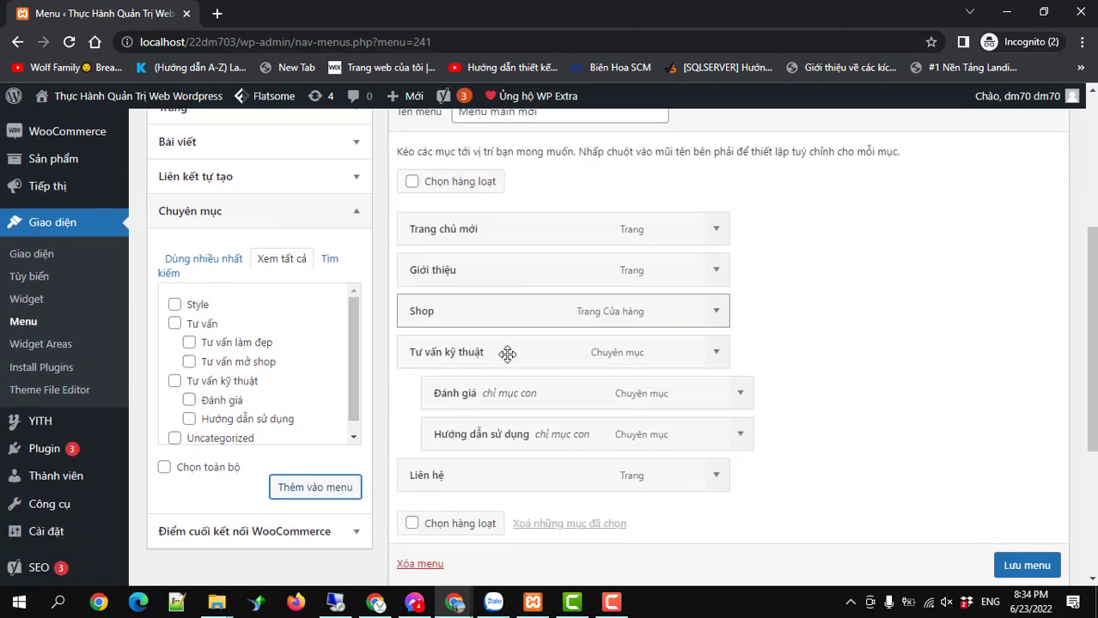
- Enable the Danh mục sản phẩm element in the menu page's display options
scroll(507, 355, "up", 5)
scroll(507, 361, "down", 4)
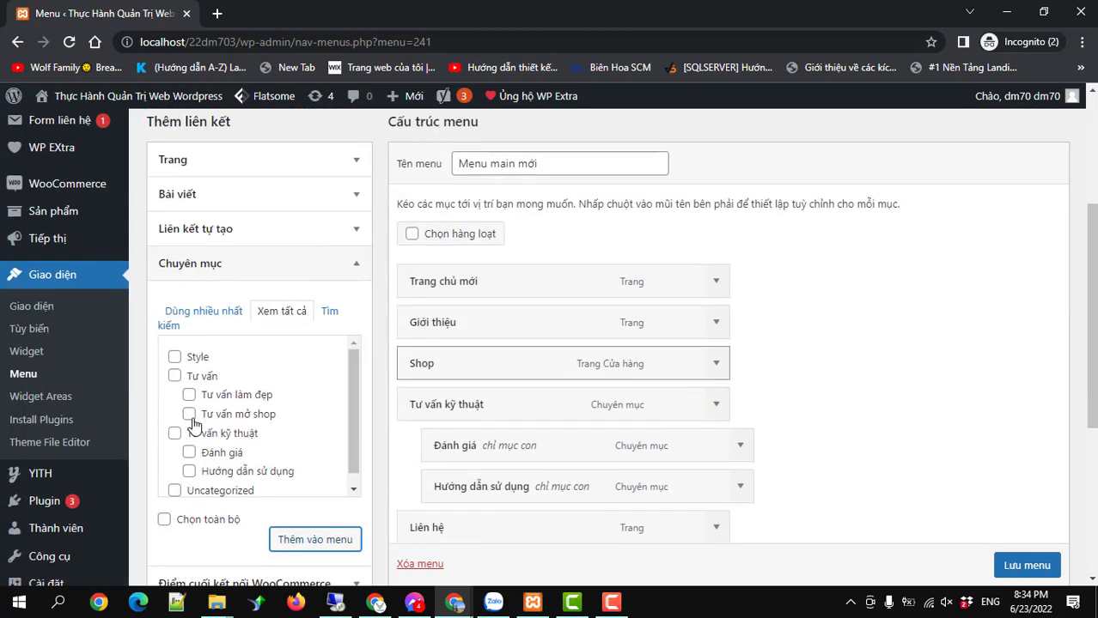
mouse_move(196, 507)
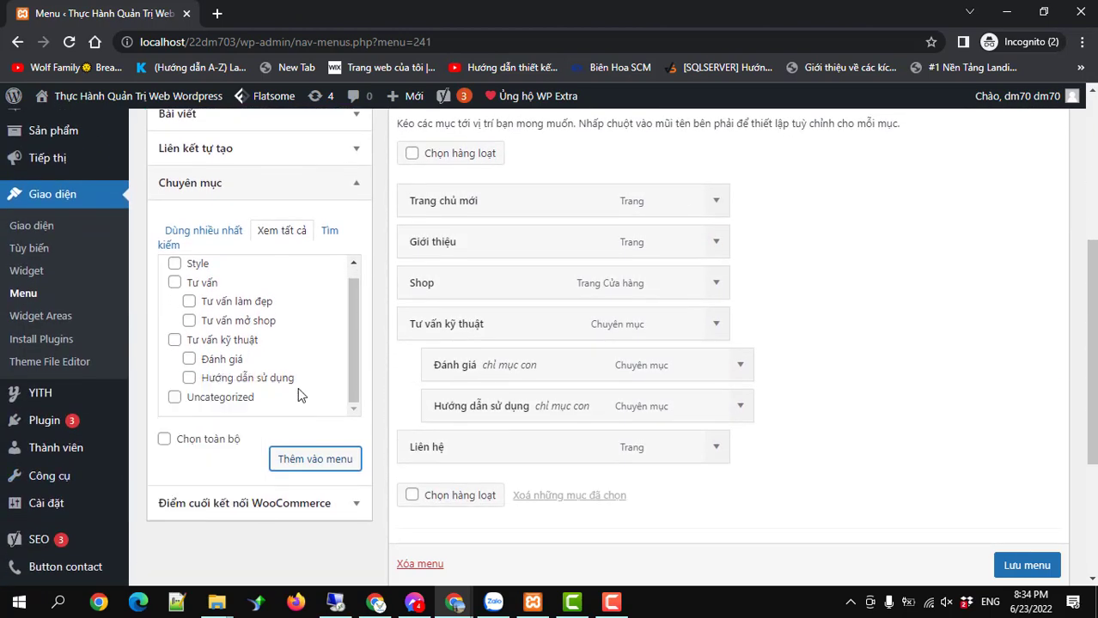
scroll(297, 388, "up", 1)
scroll(1010, 246, "up", 4)
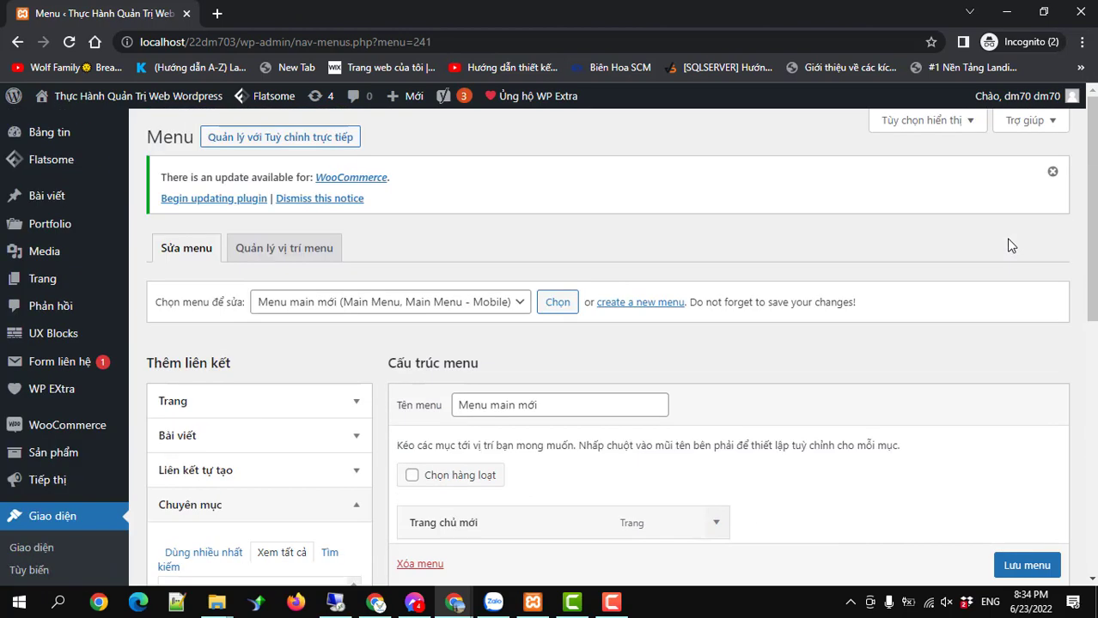
left_click(930, 127)
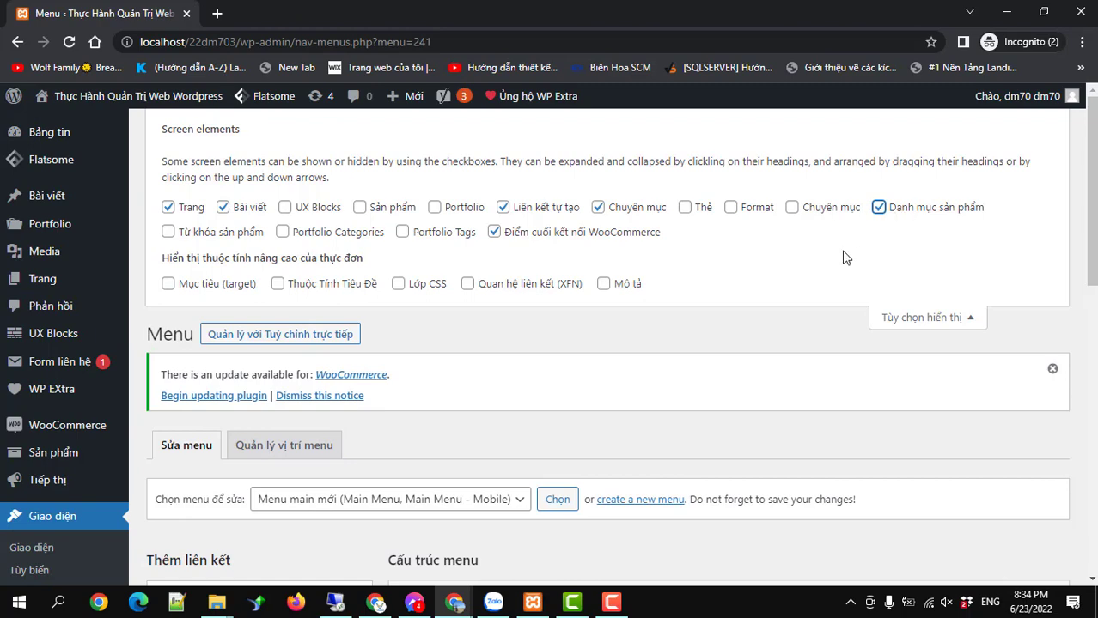
left_click(914, 317)
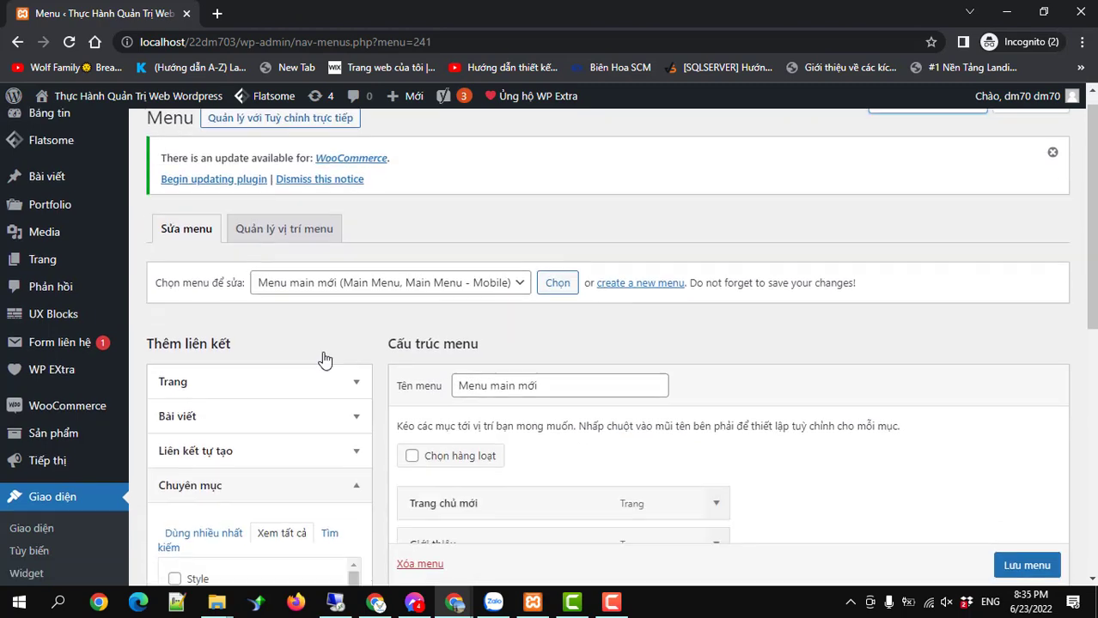
- Expand the Danh mục sản phẩm section of the menu links and show its complete category list
scroll(324, 359, "down", 3)
scroll(255, 429, "down", 1)
scroll(262, 443, "down", 3)
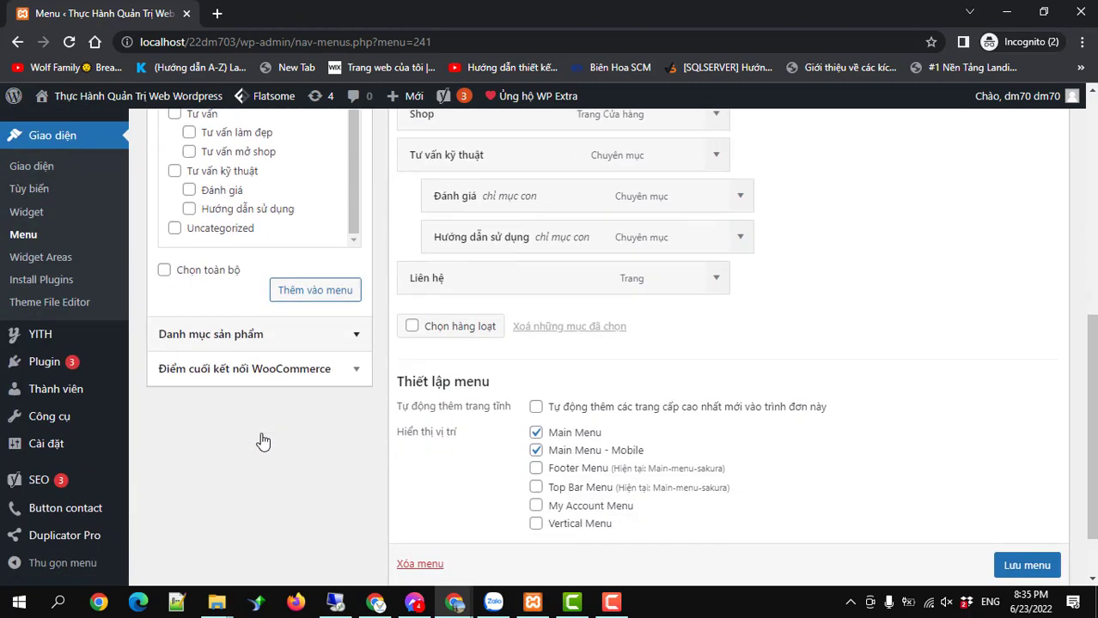
left_click(225, 259)
scroll(227, 283, "up", 4)
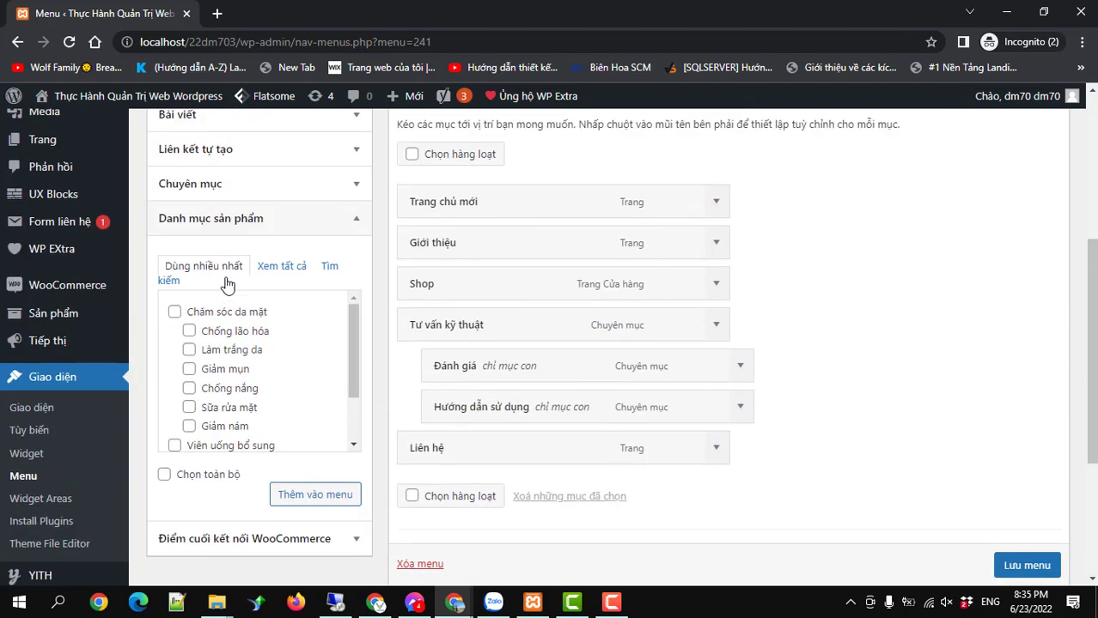
scroll(254, 329, "down", 1)
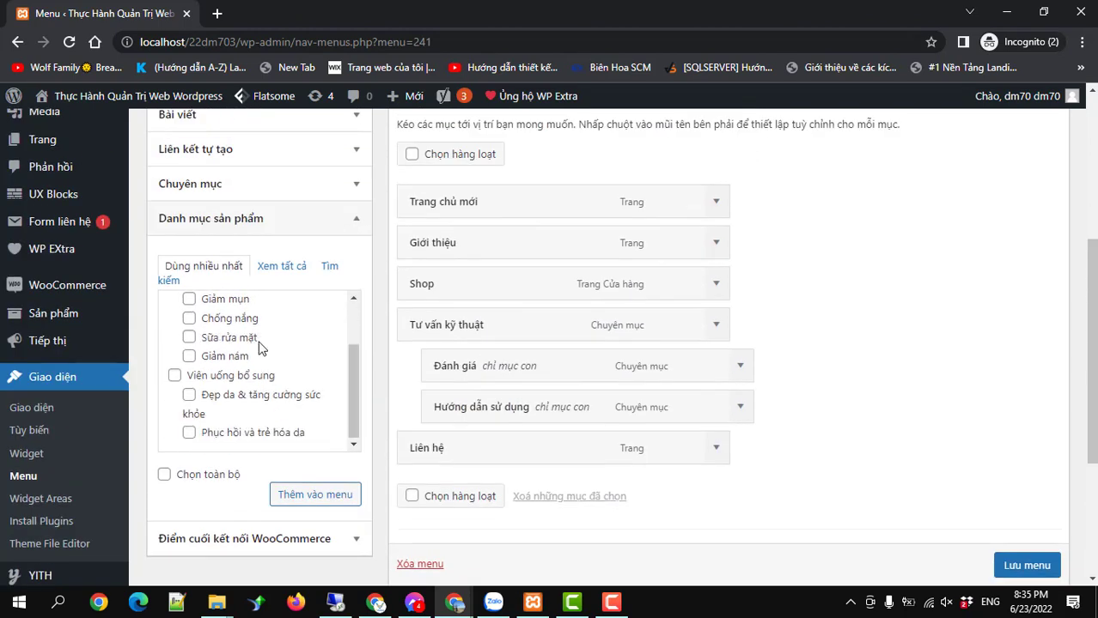
scroll(266, 327, "up", 1)
left_click(281, 267)
scroll(268, 318, "down", 3)
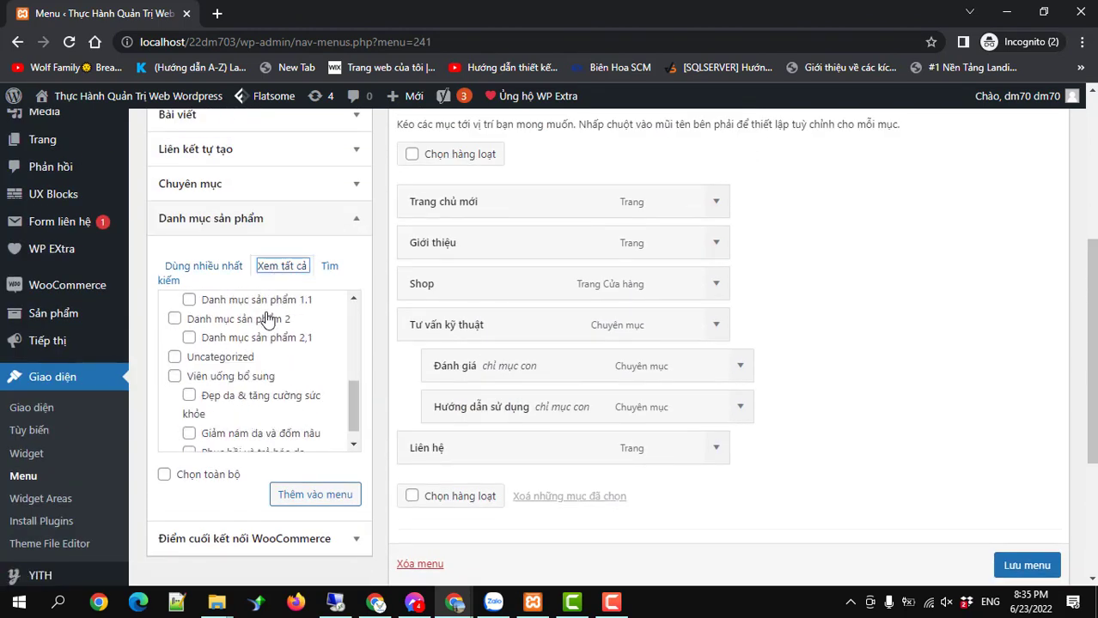
scroll(240, 327, "up", 1)
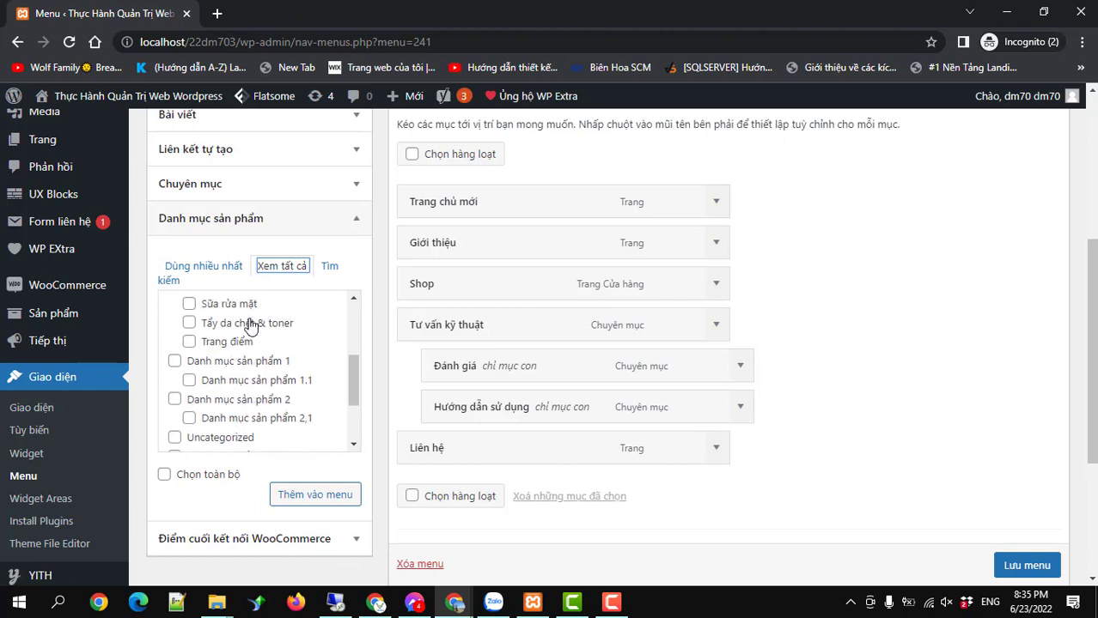
scroll(220, 343, "down", 1)
scroll(220, 343, "up", 1)
- Add the product categories Danh mục sản phẩm 1, Danh mục sản phẩm 1.1, Danh mục sản phẩm 2 and Danh mục sản phẩm 2,1 to the menu
left_click(175, 361)
left_click(189, 381)
left_click(175, 399)
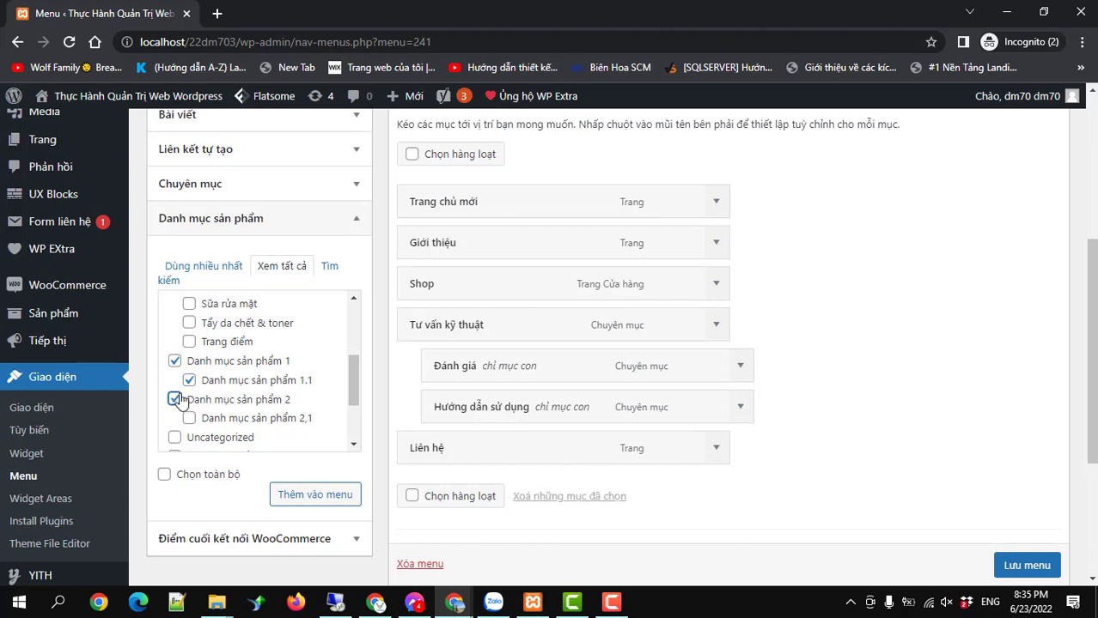
left_click(311, 489)
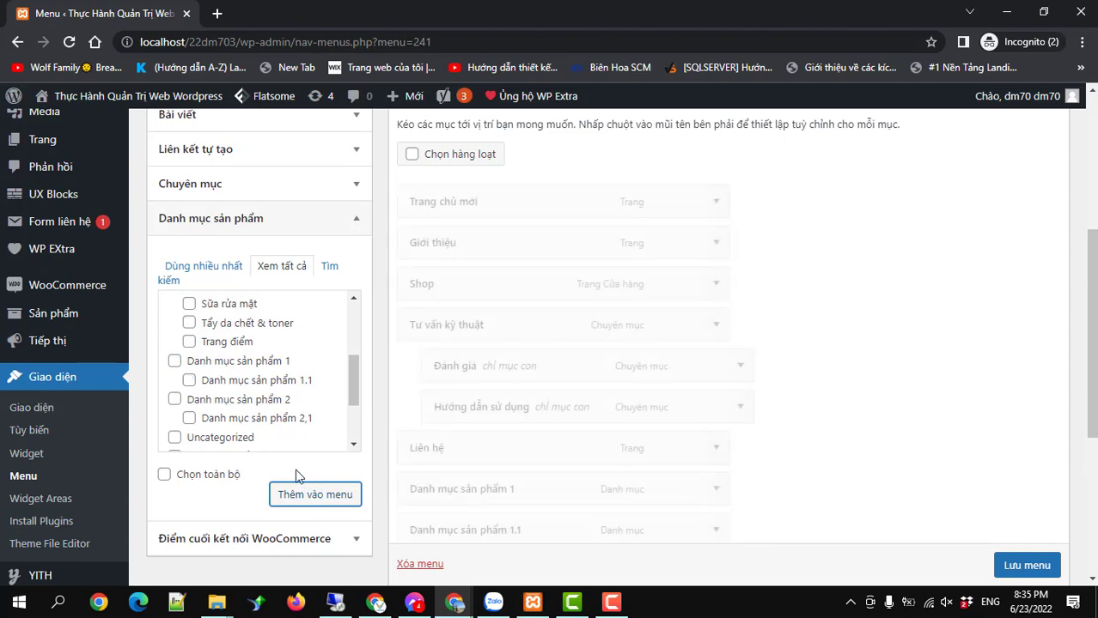
left_click(174, 399)
left_click(188, 418)
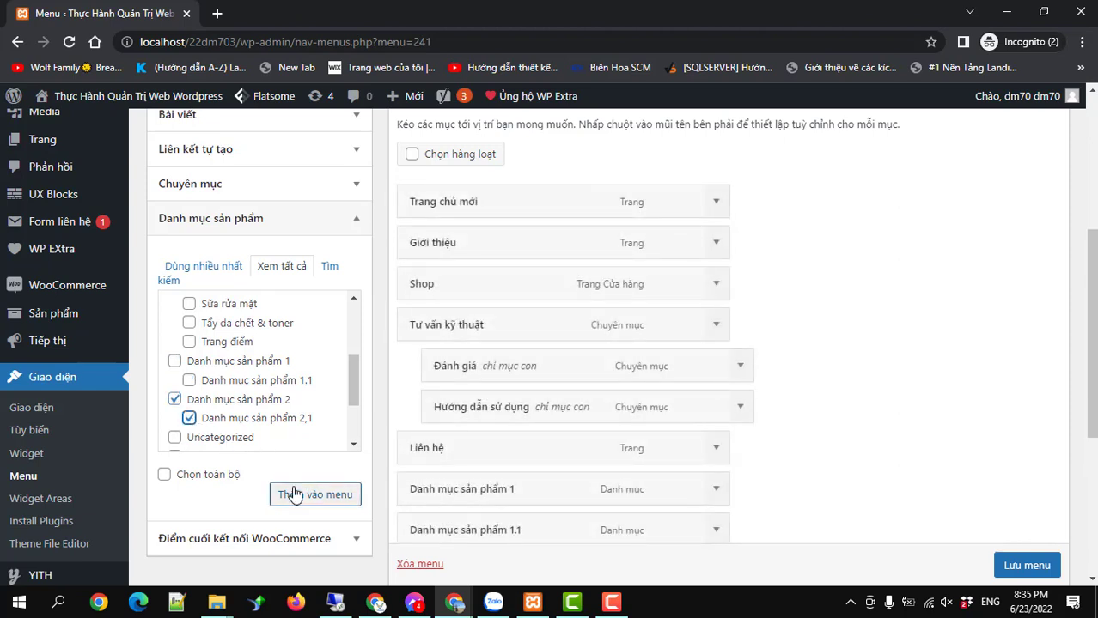
left_click(293, 495)
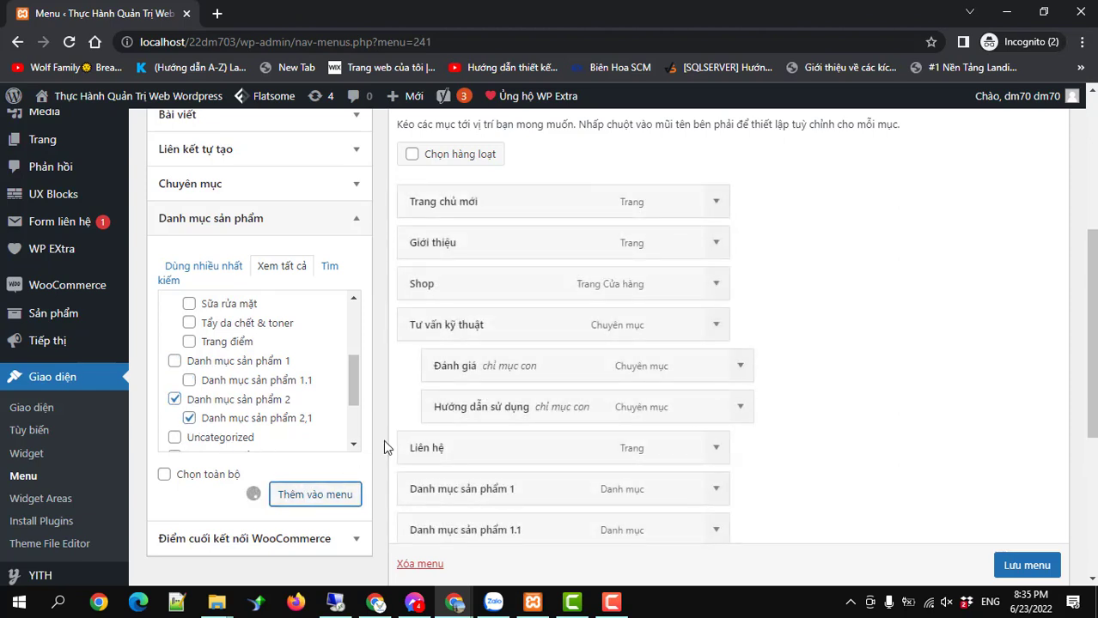
- Nest Danh mục sản phẩm 1.1 under Danh mục sản phẩm 1 and Danh mục sản phẩm 2,1 under Danh mục sản phẩm 2
scroll(384, 438, "down", 3)
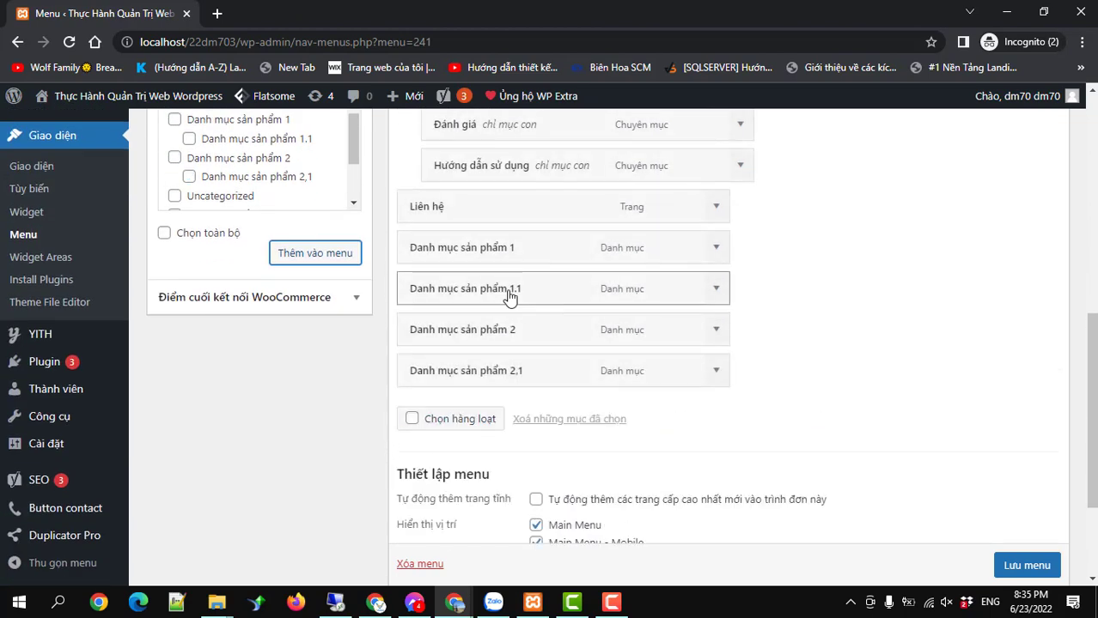
left_click_drag(510, 297, 535, 300)
mouse_move(532, 363)
left_mouse_down()
mouse_move(558, 369)
mouse_move(523, 356)
left_mouse_up()
- Move the Danh mục sản phẩm 1 and 2 groups under Shop as its submenu items and save the menu
scroll(533, 352, "up", 1)
scroll(539, 344, "up", 2)
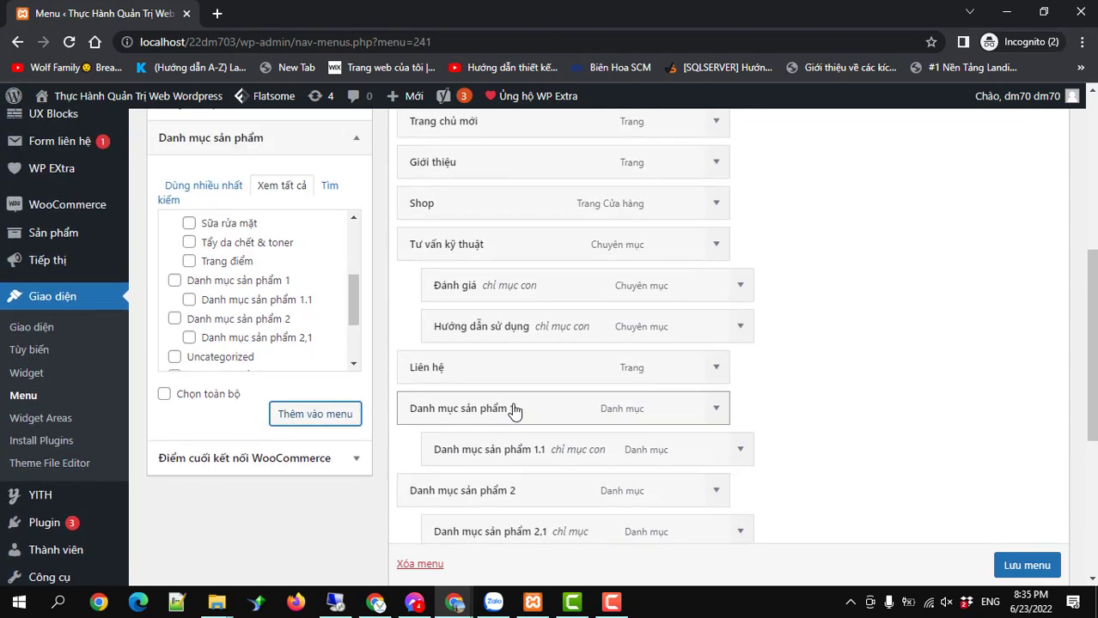
left_click_drag(513, 410, 541, 249)
left_click_drag(503, 490, 549, 323)
scroll(549, 328, "down", 3)
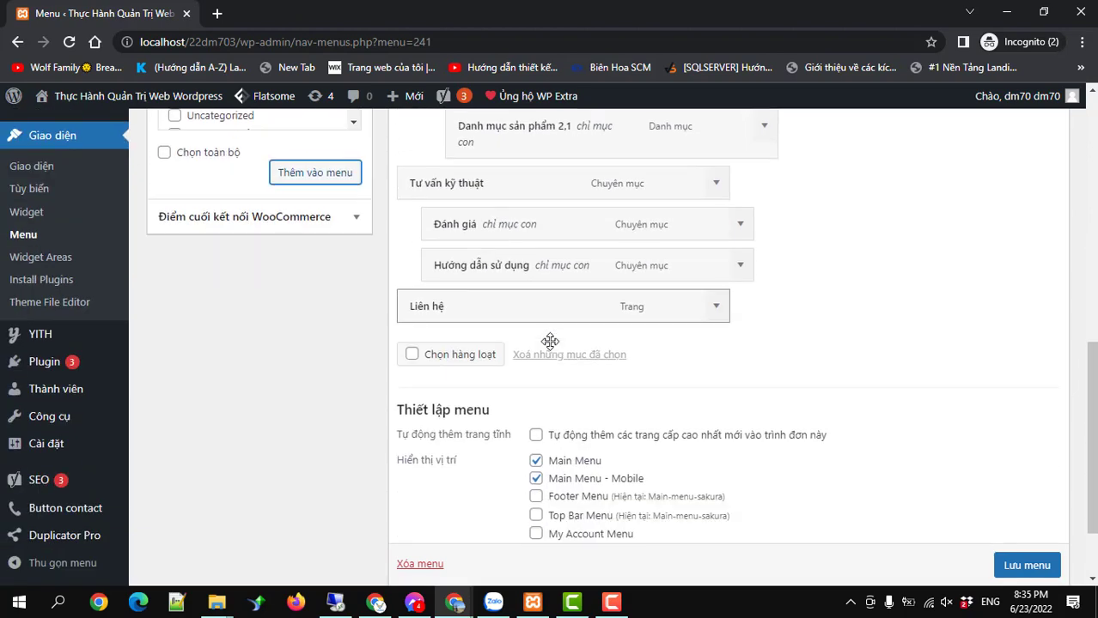
scroll(1019, 562, "down", 1)
left_click(1020, 557)
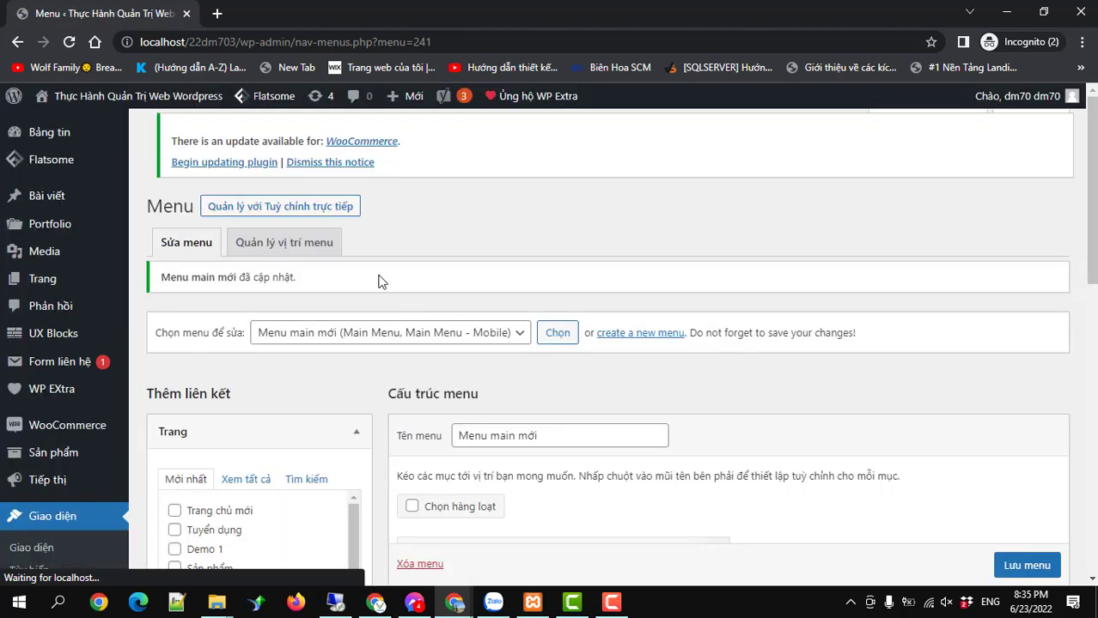
- View the live site in a new tab, check the Shop submenu and follow the Trang chủ mới link in the navigation
mouse_move(101, 97)
right_click(74, 124)
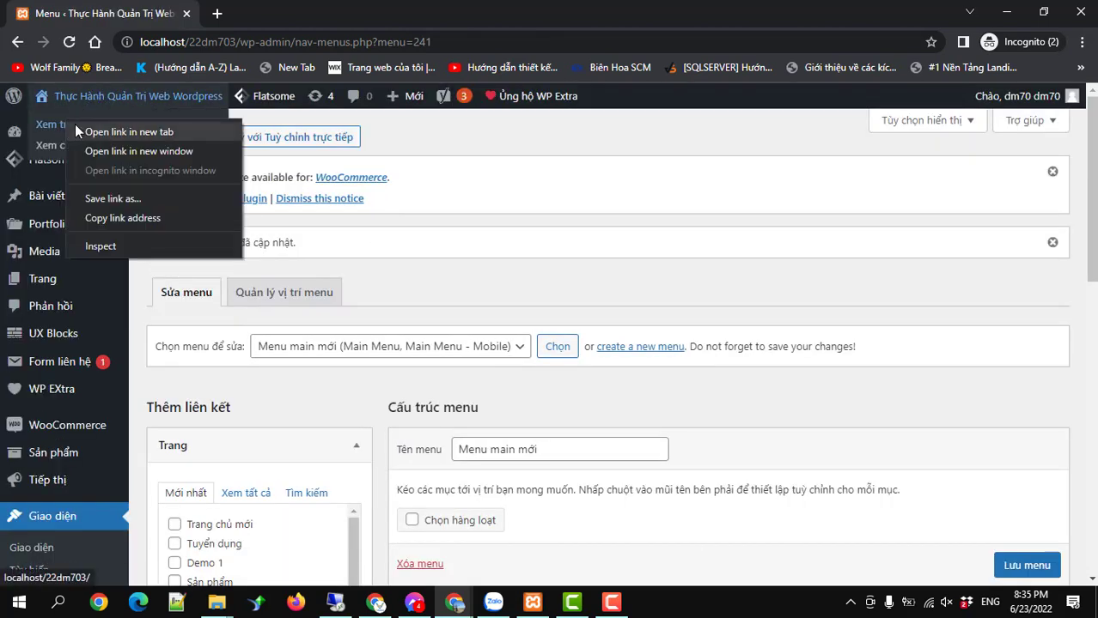
left_click(128, 132)
left_click(249, 13)
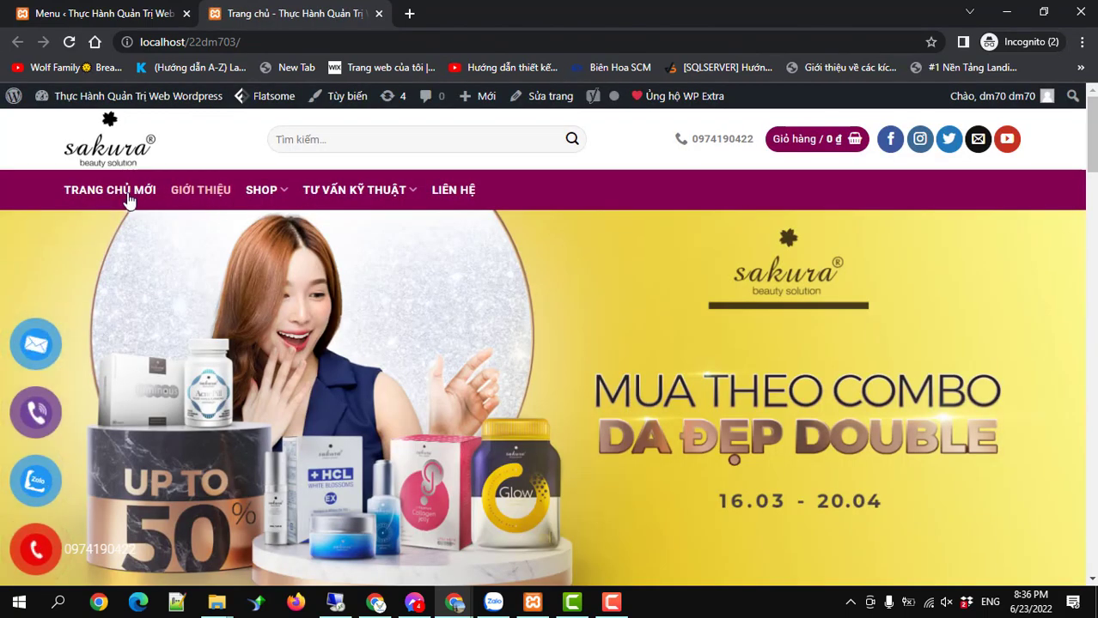
mouse_move(262, 194)
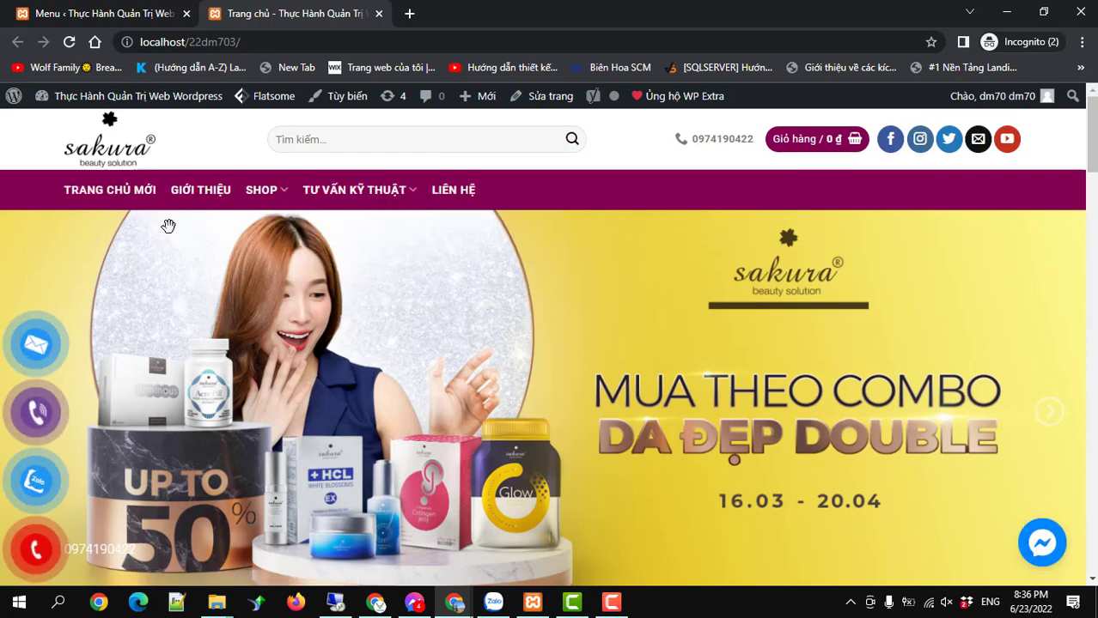
left_click(128, 193)
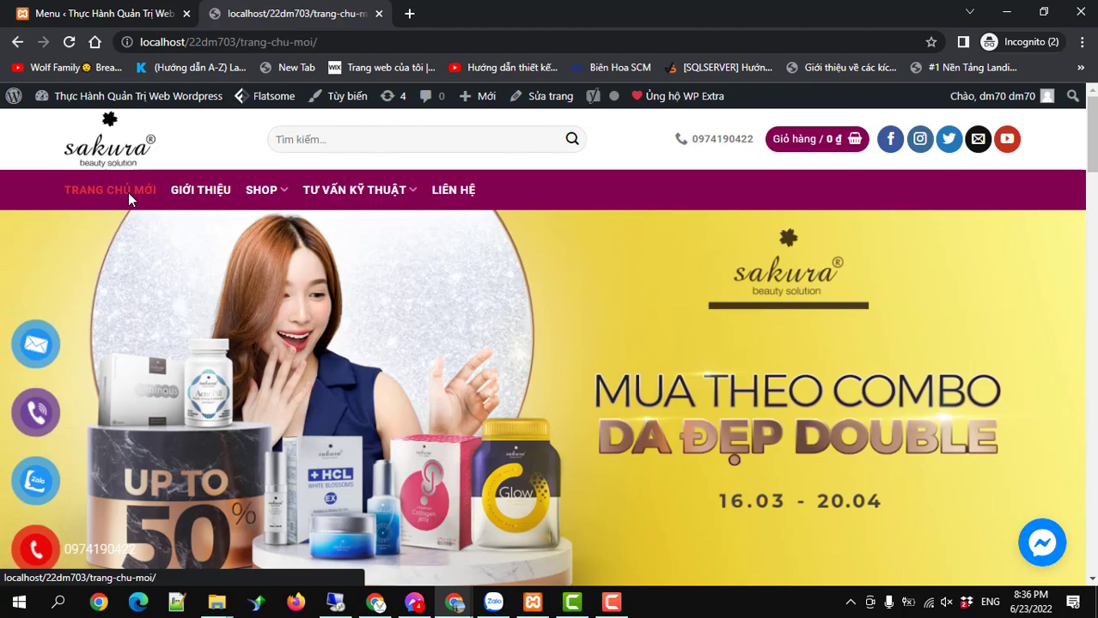